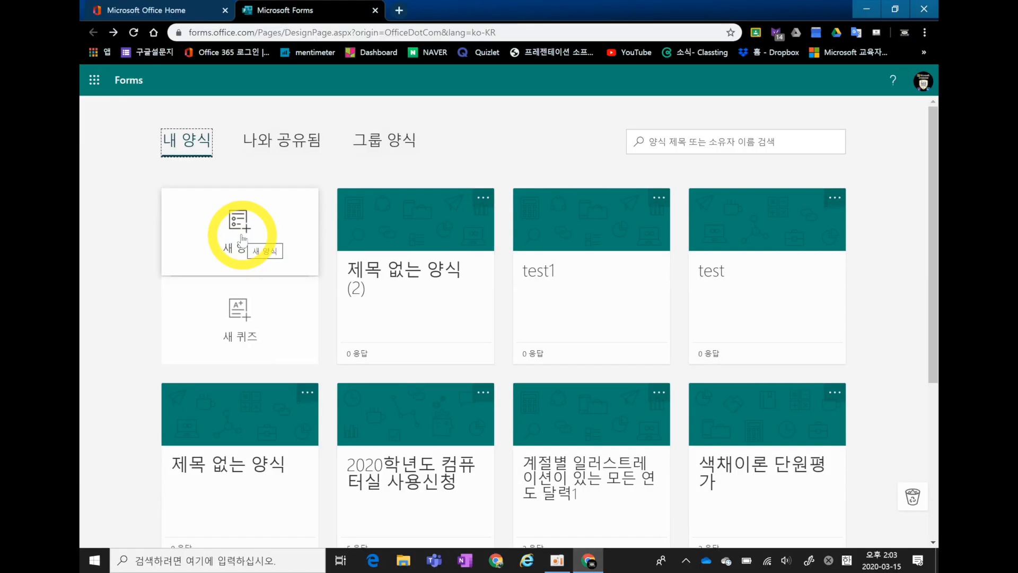
# Create a new form and title it "국가대표김선생의 강의평가".
pyautogui.click(242, 239)
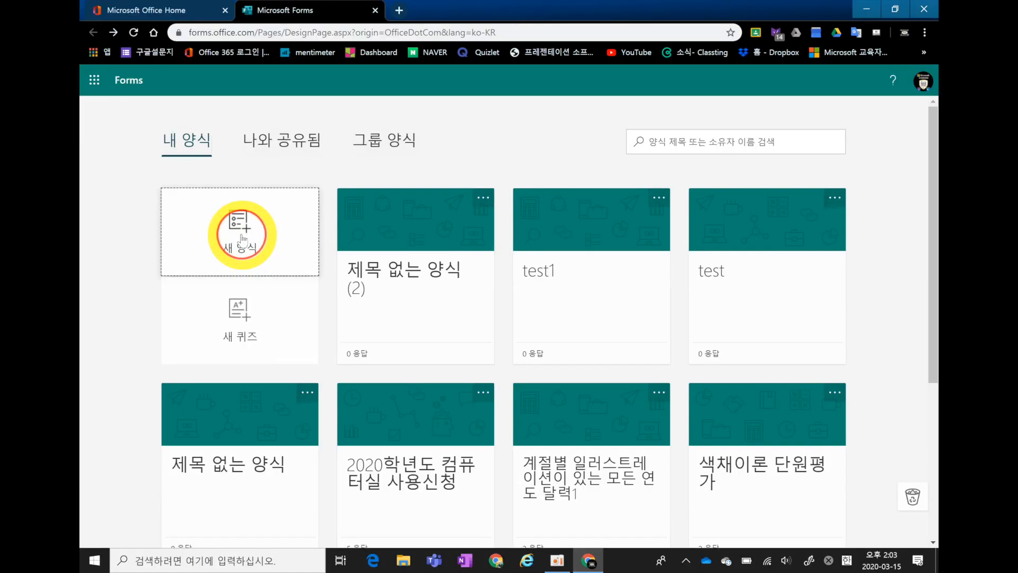
pyautogui.click(375, 233)
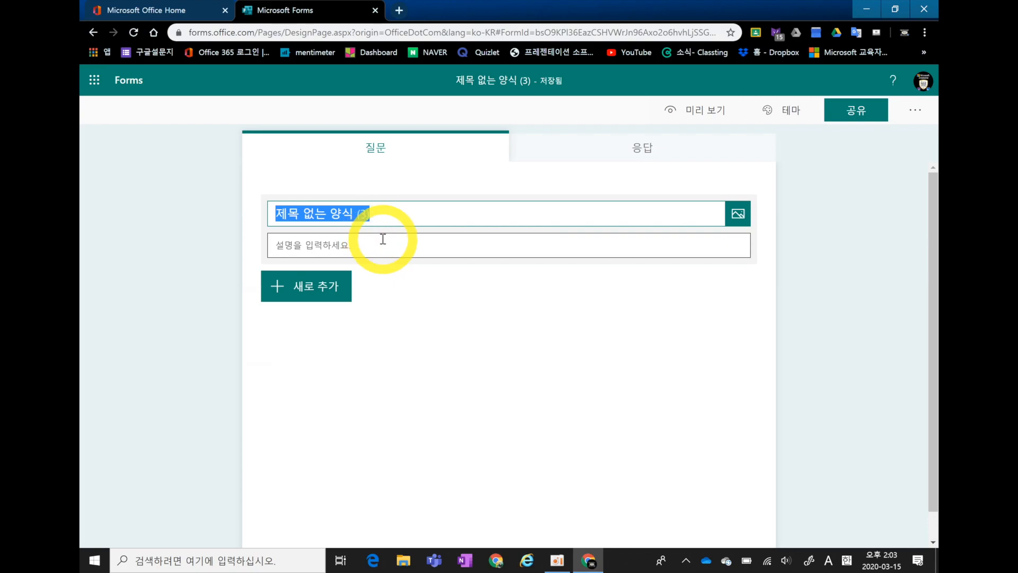
pyautogui.press('Hangul')
pyautogui.write('국가대표김선생의 강')
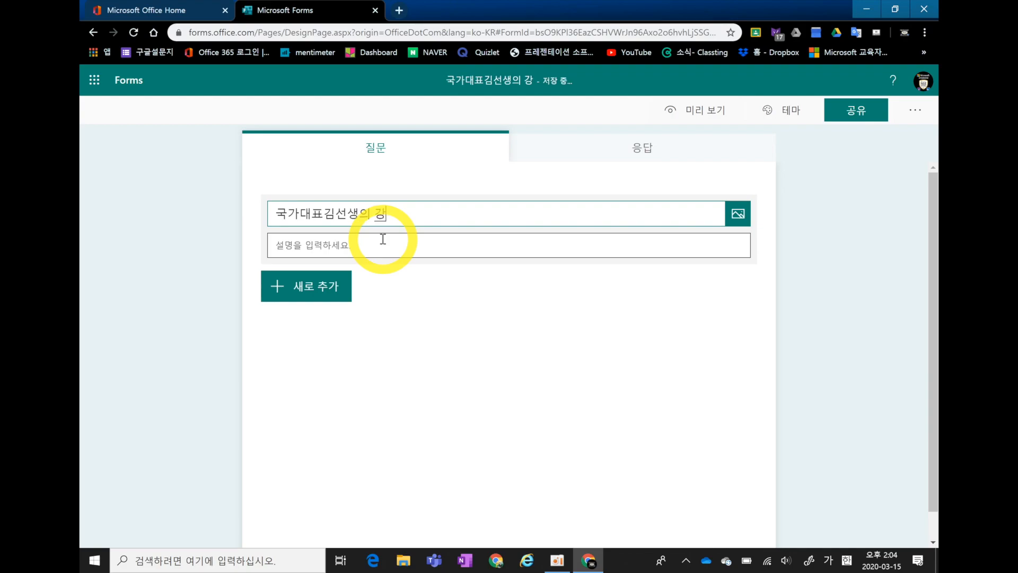
pyautogui.write('표ㅓㅇ개')
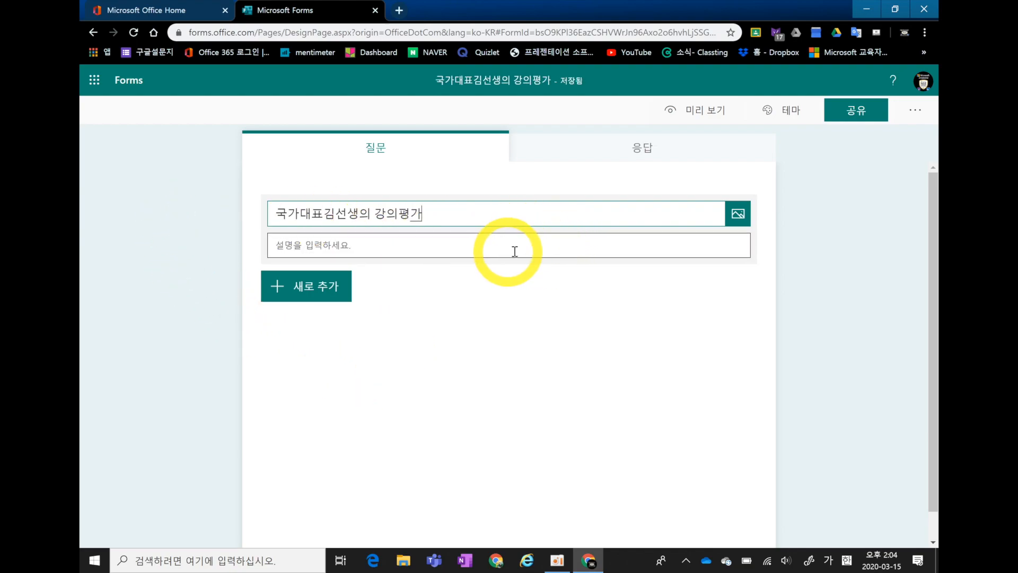
# Check the image search options for the form title, and set the form description to "솔직한 평가 부탁드립니다.".
pyautogui.click(738, 214)
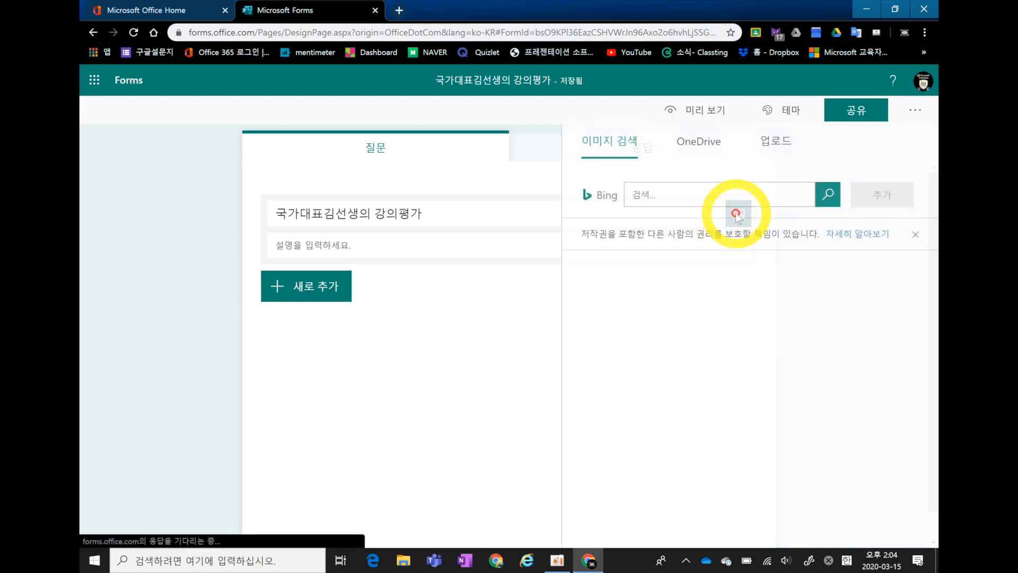
pyautogui.click(596, 146)
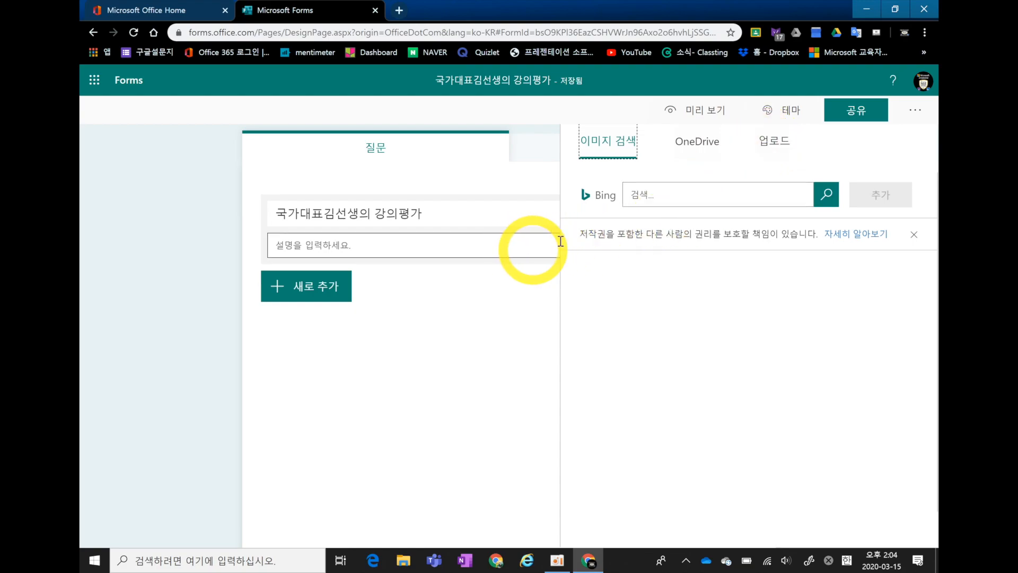
pyautogui.click(466, 251)
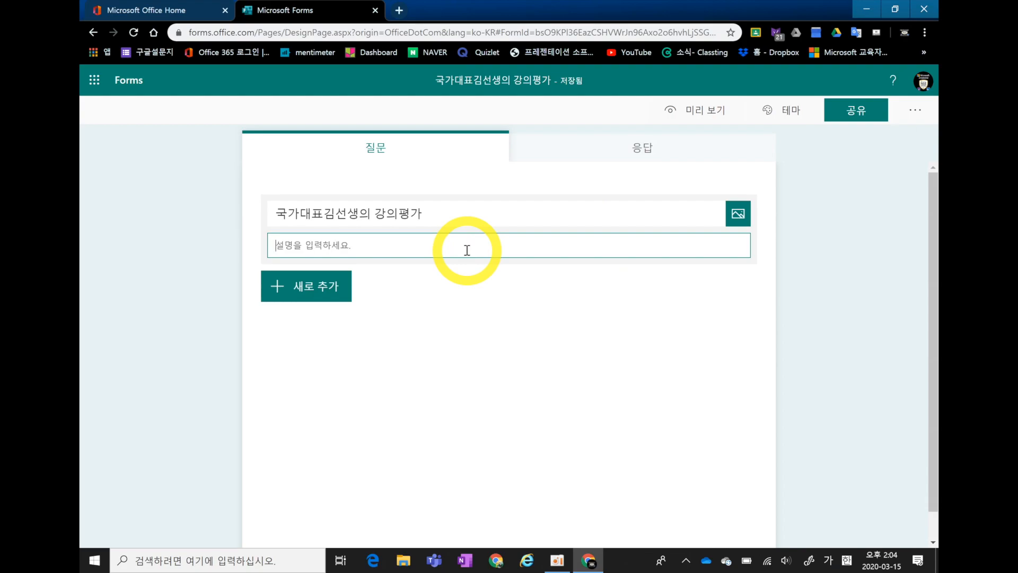
pyautogui.write('설')
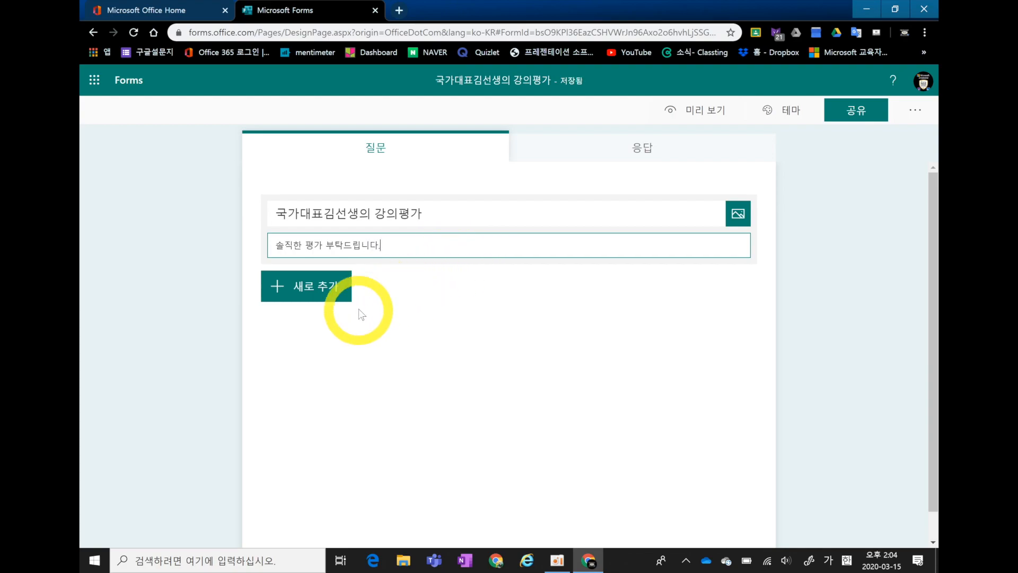
# Add a choice question (선택 항목) as the form's first question, keeping its default text and options.
pyautogui.click(285, 298)
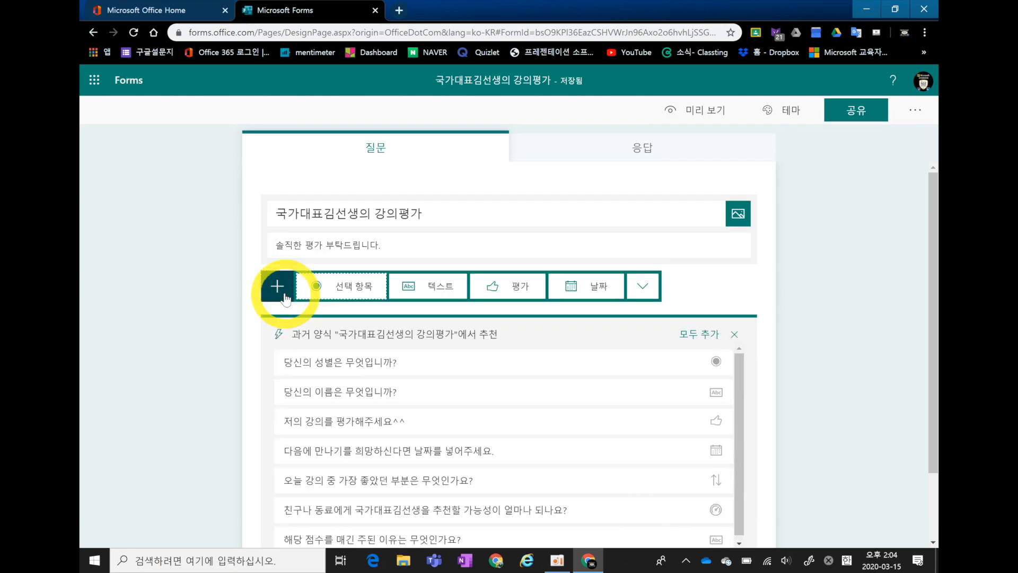
pyautogui.click(336, 287)
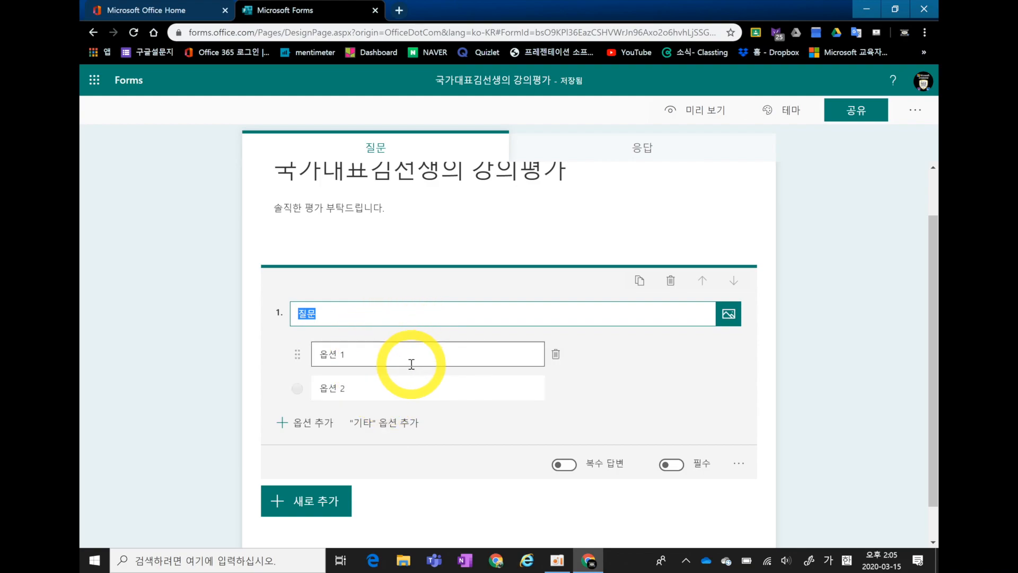
pyautogui.click(327, 333)
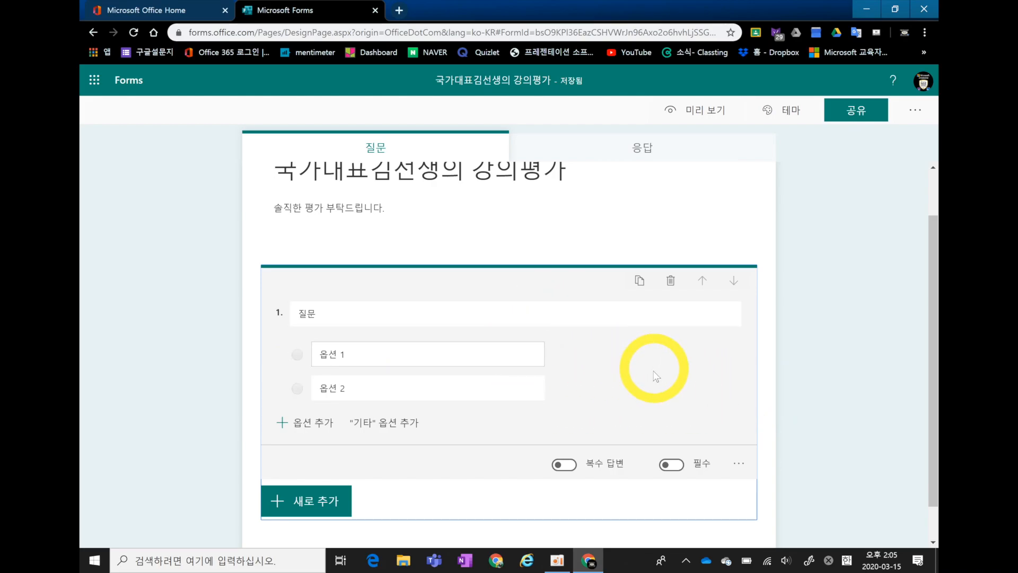
# Preview the form, try answers 옵션 1 and 옵션 2 of the choice question, and return to editing.
pyautogui.click(709, 121)
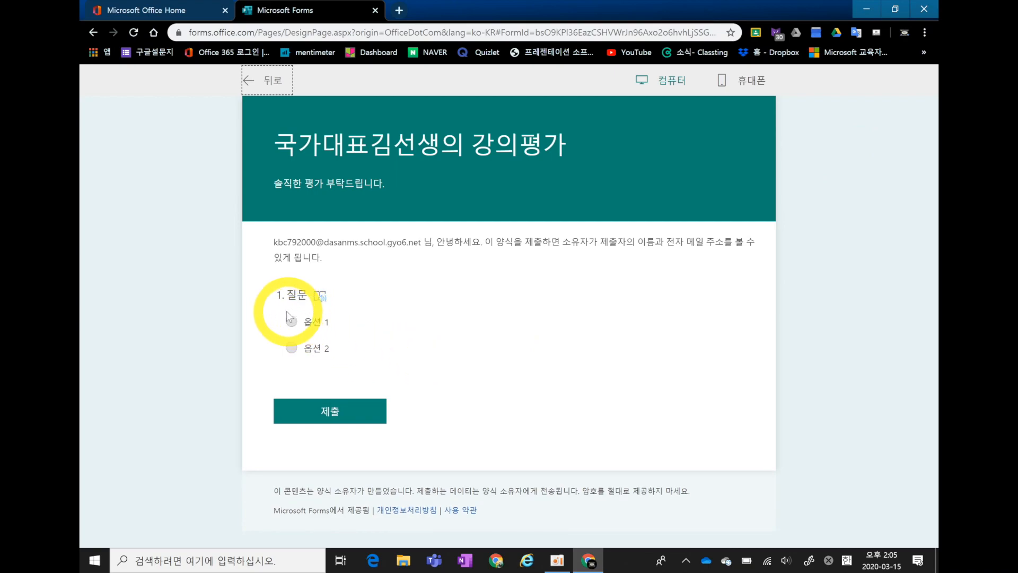
pyautogui.click(292, 322)
pyautogui.click(292, 348)
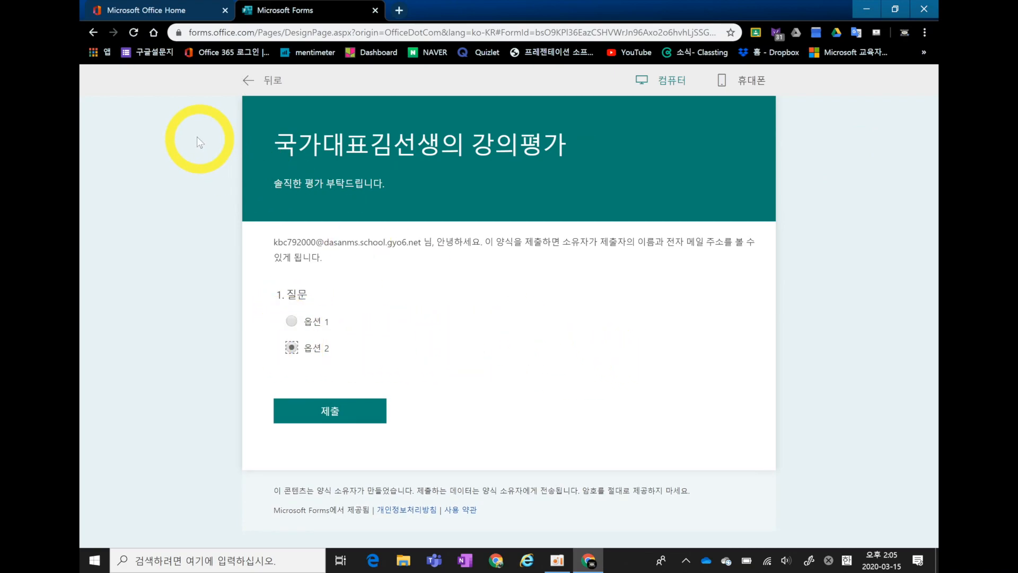
pyautogui.click(95, 31)
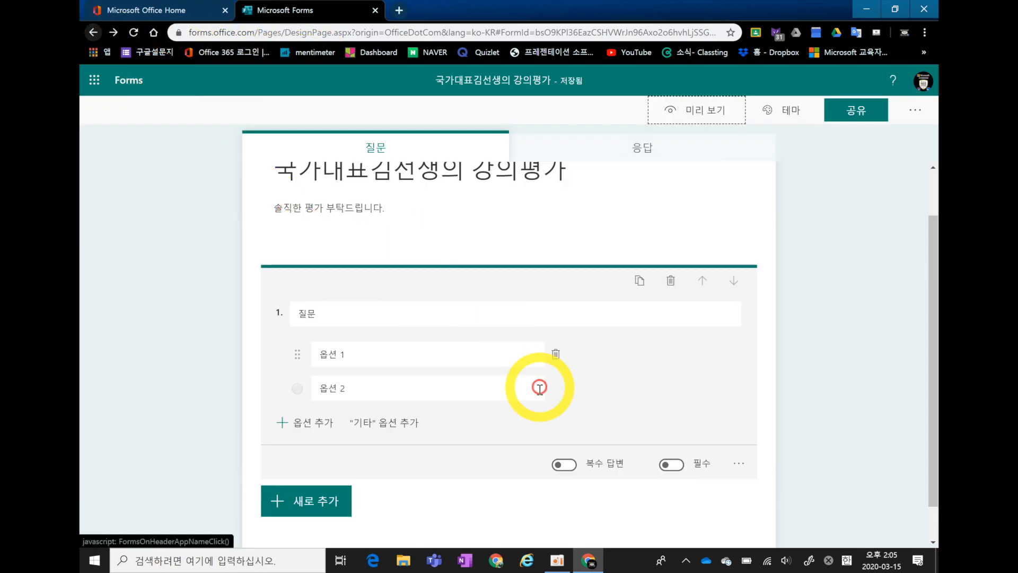
# Change question 1 to a dropdown (드롭다운), try 옵션 2 and 옵션 1 in the preview, and return to editing.
pyautogui.click(740, 467)
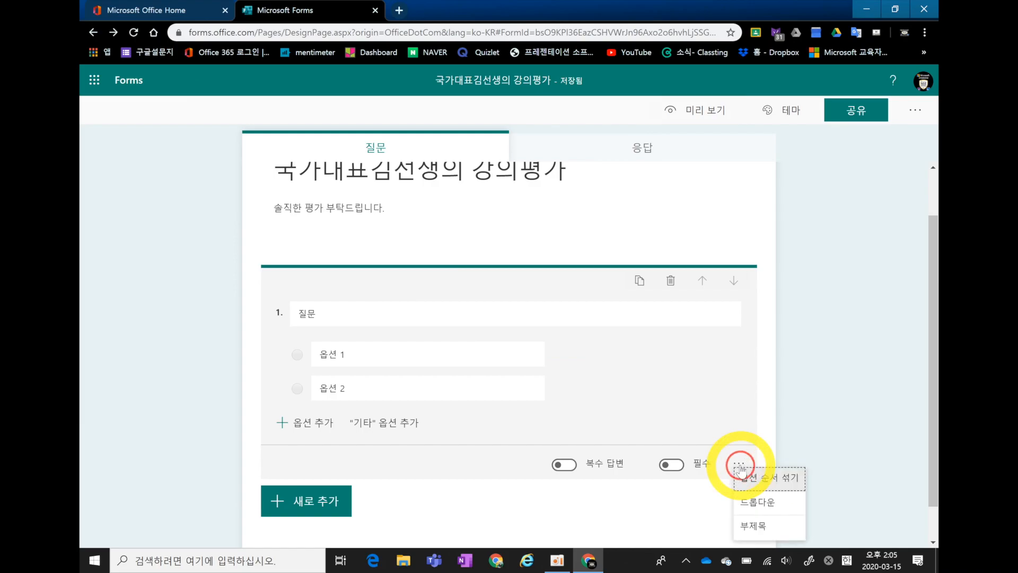
pyautogui.click(748, 503)
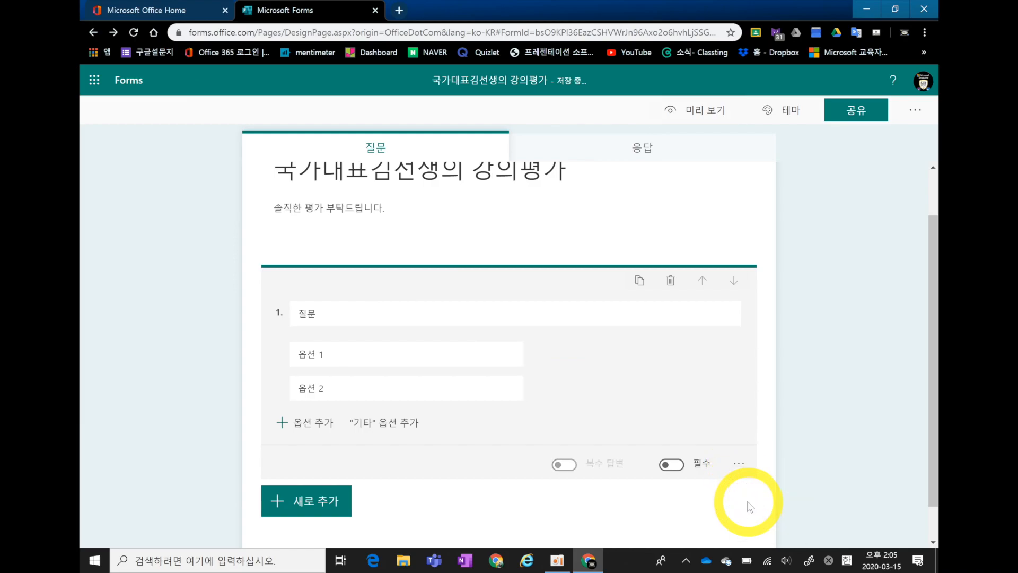
pyautogui.click(687, 110)
pyautogui.click(328, 328)
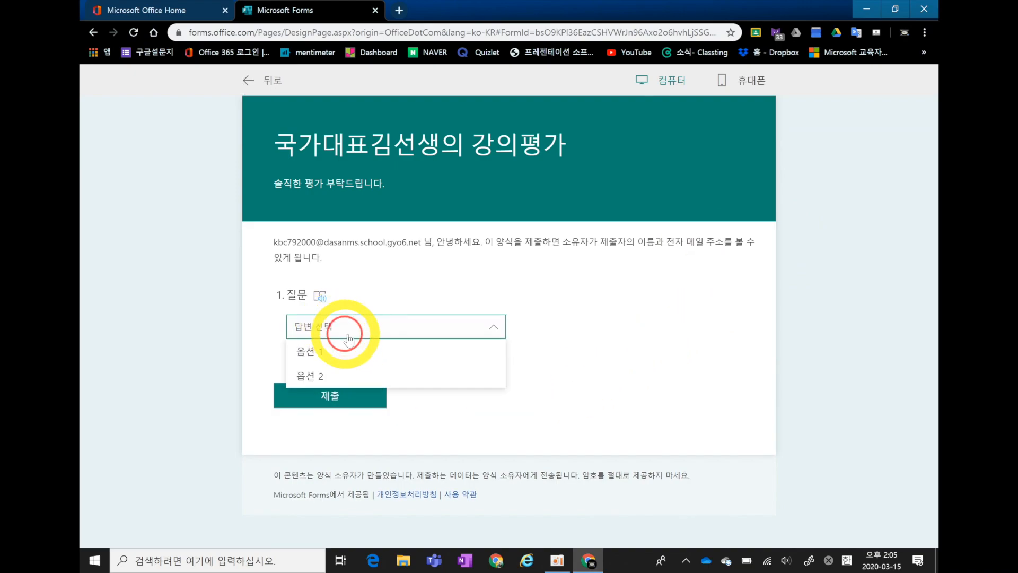
pyautogui.click(363, 371)
pyautogui.click(443, 325)
pyautogui.click(438, 350)
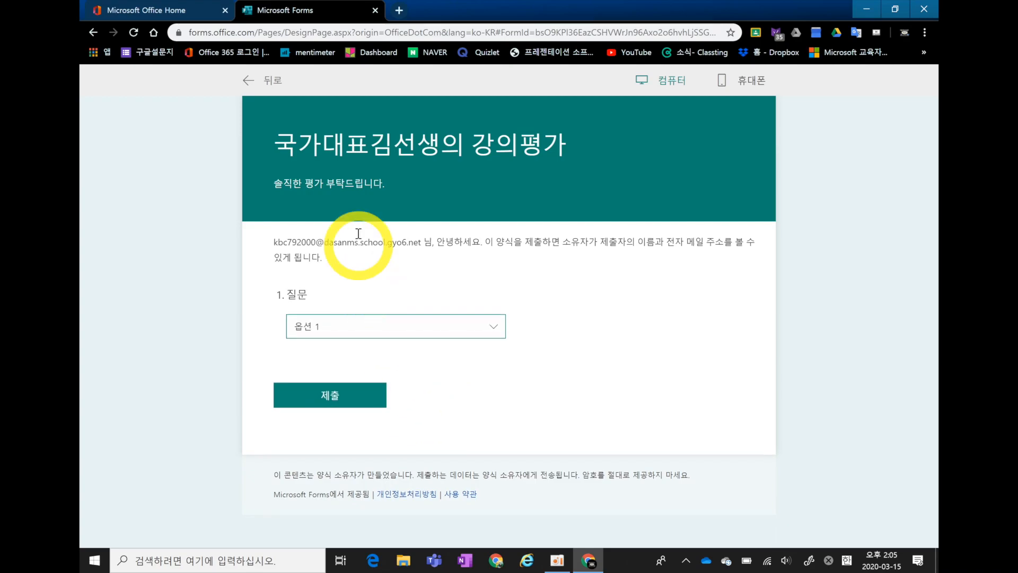
pyautogui.click(93, 32)
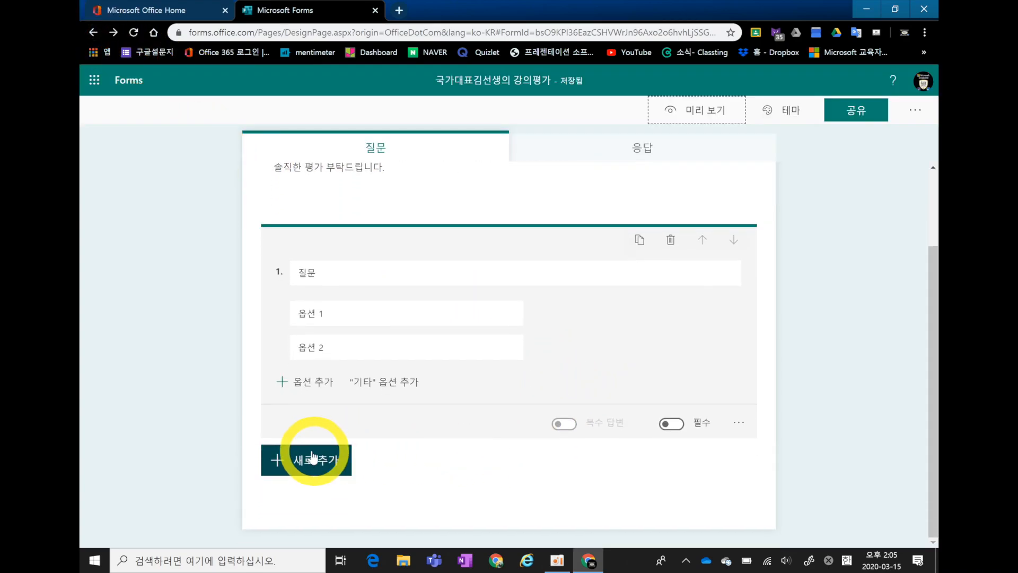
# Add a text question (텍스트) as question 2, trying its long answer option (긴 답변) on and off again.
pyautogui.click(308, 461)
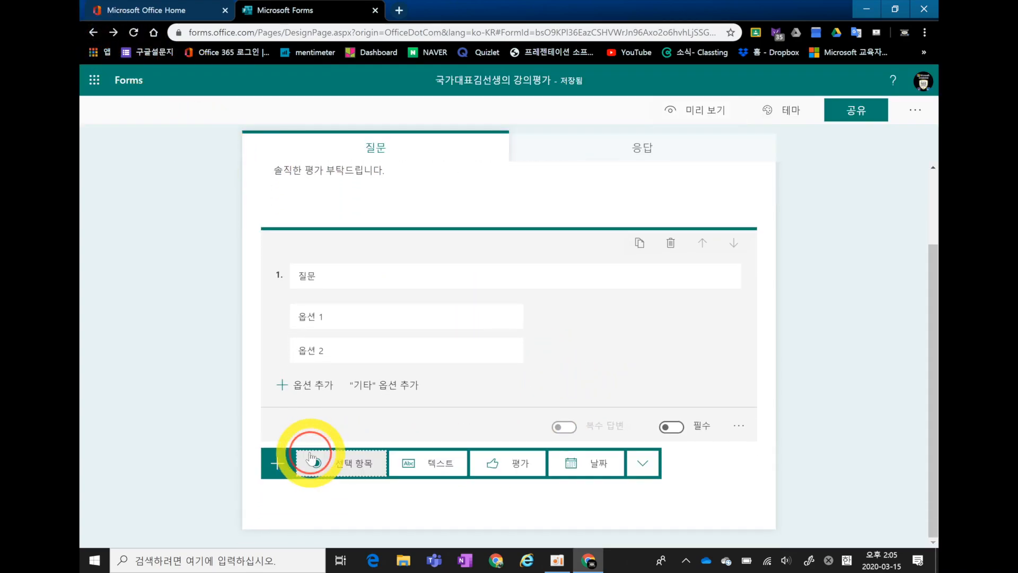
pyautogui.click(441, 467)
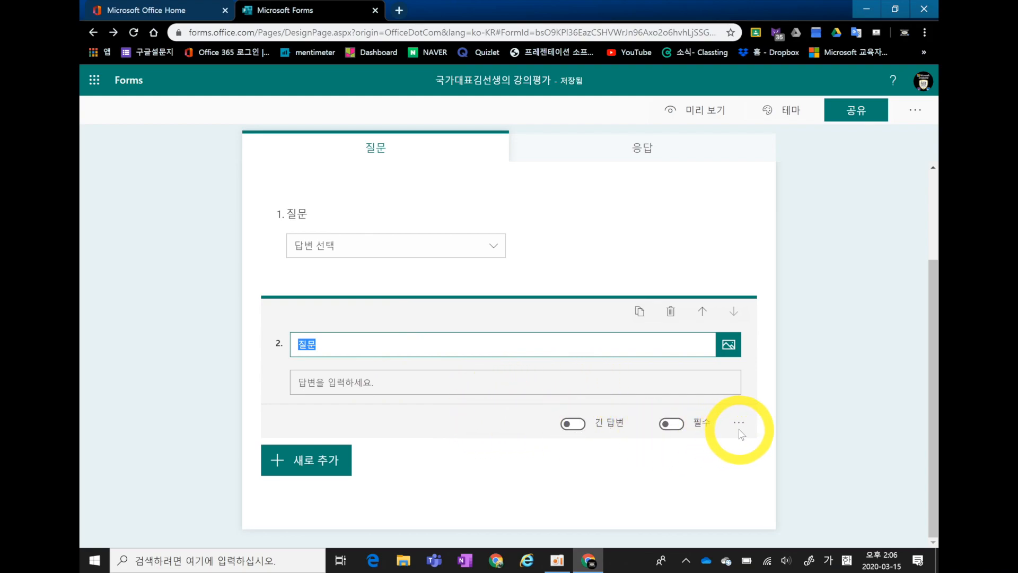
pyautogui.click(573, 423)
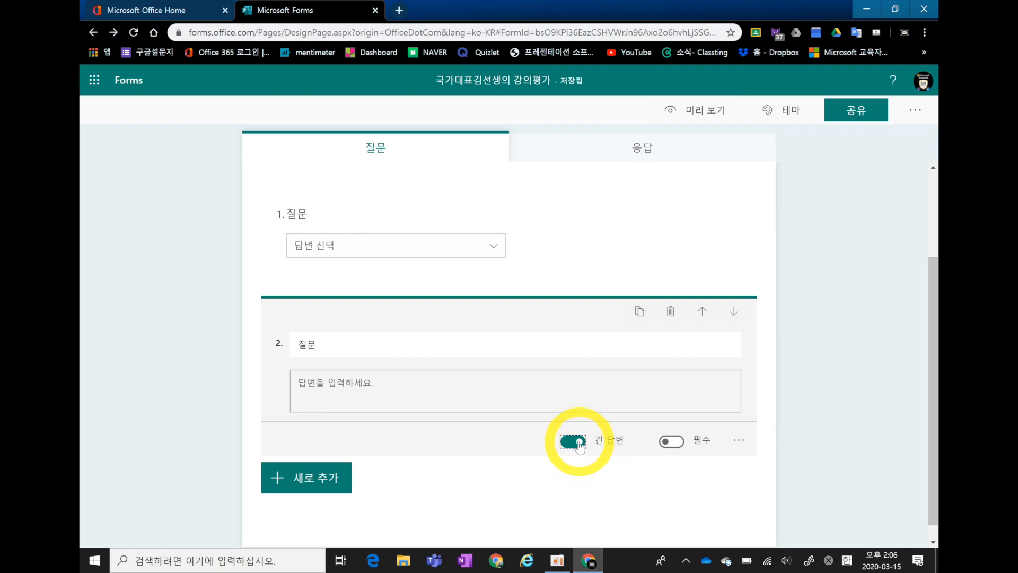
pyautogui.click(578, 442)
# Add a rating question (평가) as question 3, try a one-star rating in the preview, and return to editing.
pyautogui.click(279, 460)
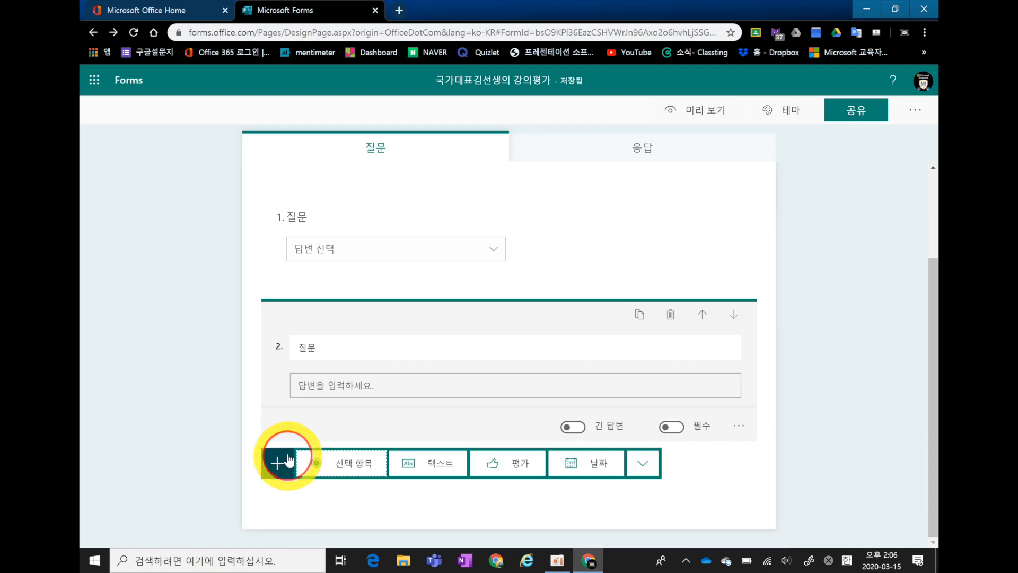
pyautogui.click(493, 466)
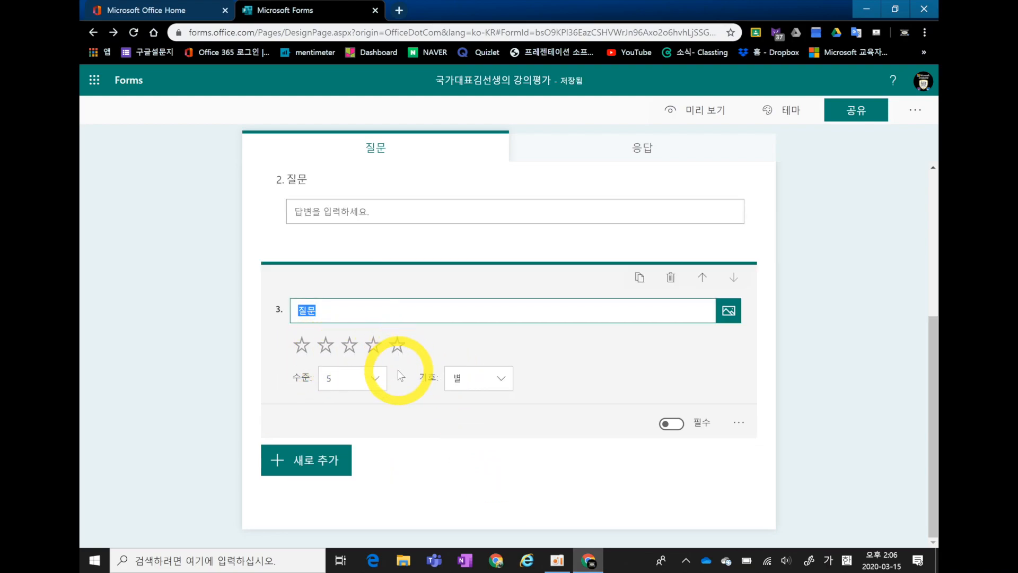
pyautogui.click(678, 112)
pyautogui.scroll(-2, 589, 339)
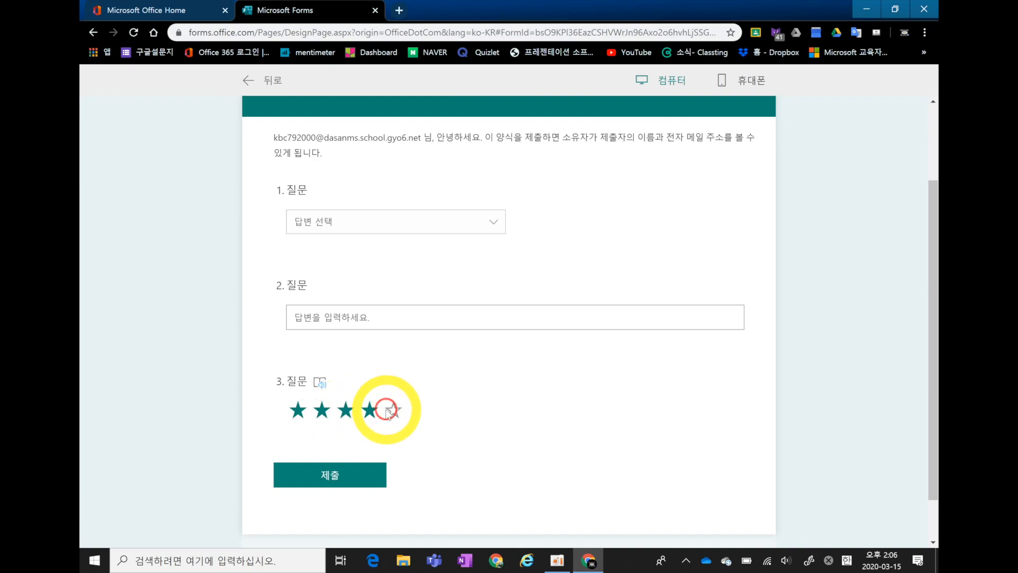
pyautogui.click(304, 417)
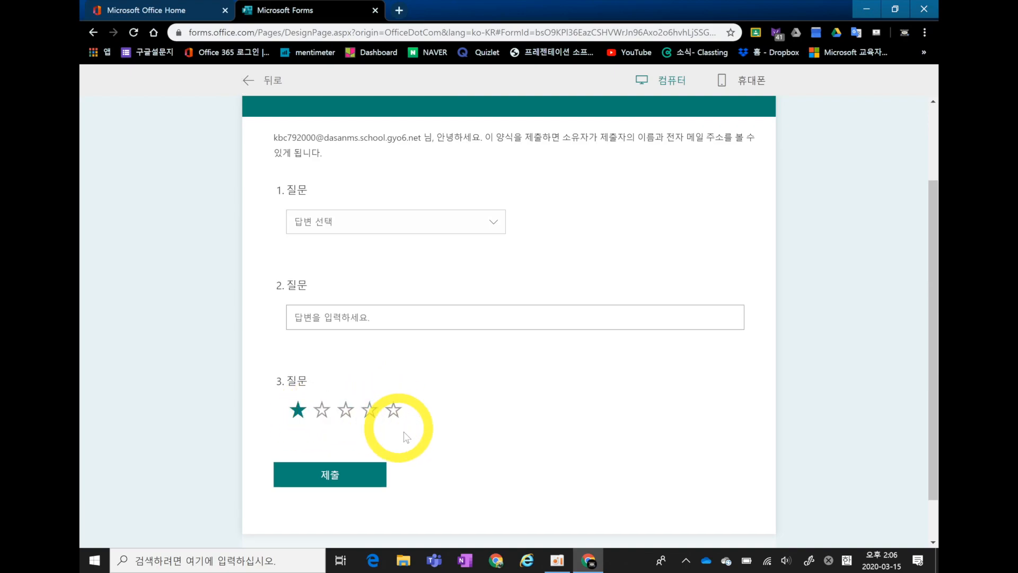
pyautogui.click(95, 33)
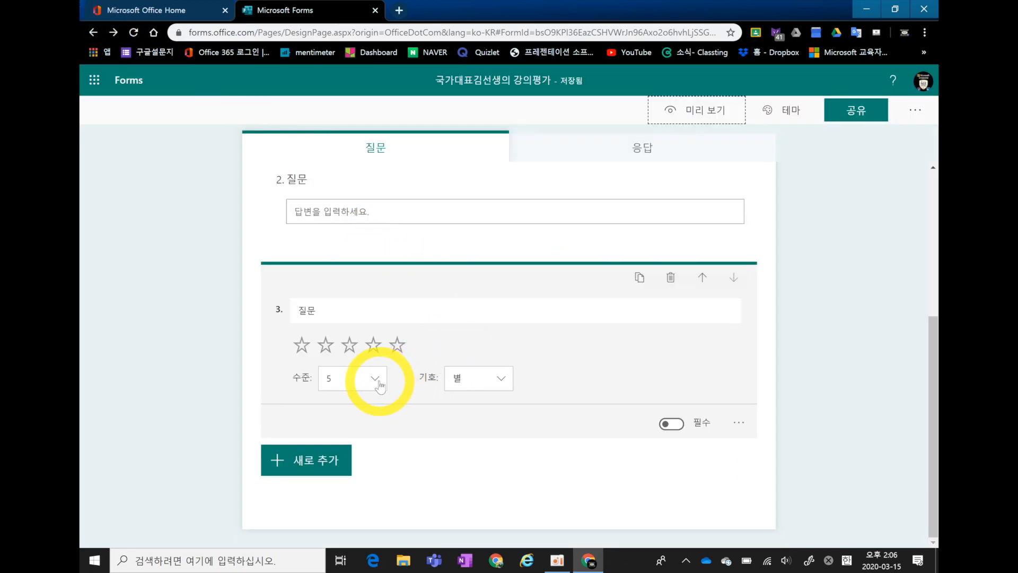
# Set the rating question to 9 levels (수준) and its symbol (기호) to numbers (숫자).
pyautogui.click(379, 386)
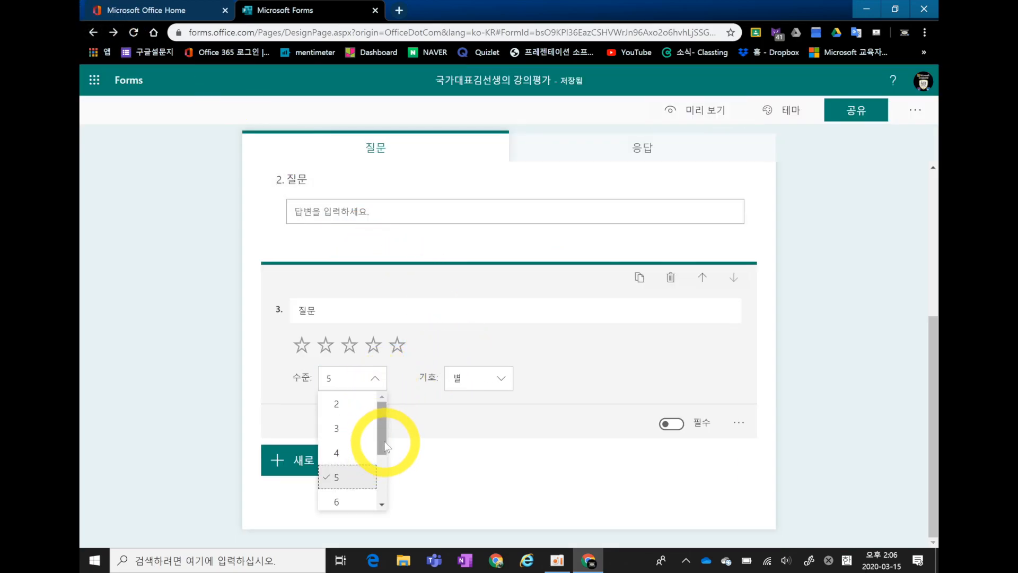
pyautogui.moveTo(382, 439); pyautogui.dragTo(385, 477)
pyautogui.click(352, 489)
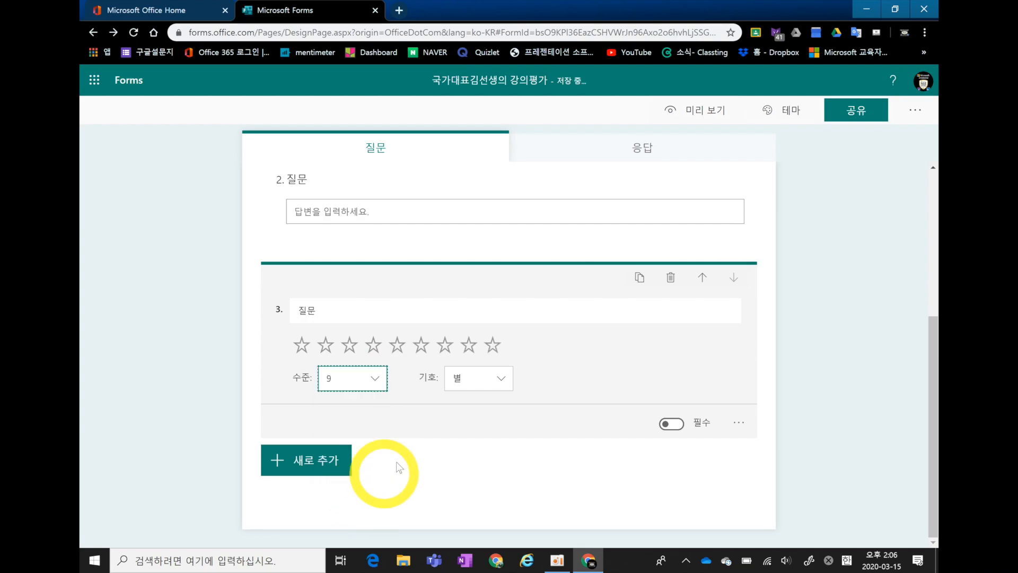
pyautogui.click(467, 376)
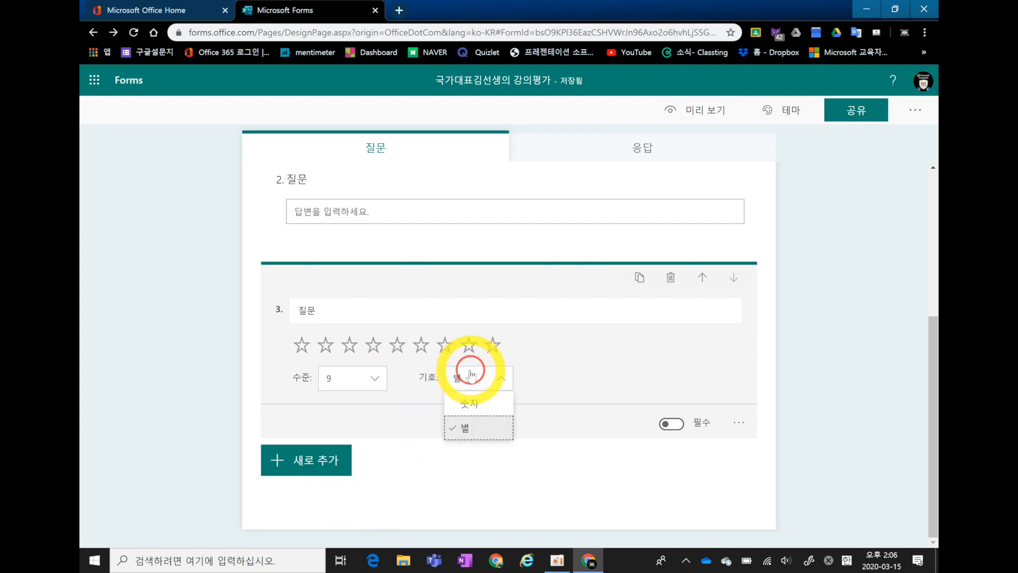
pyautogui.click(472, 406)
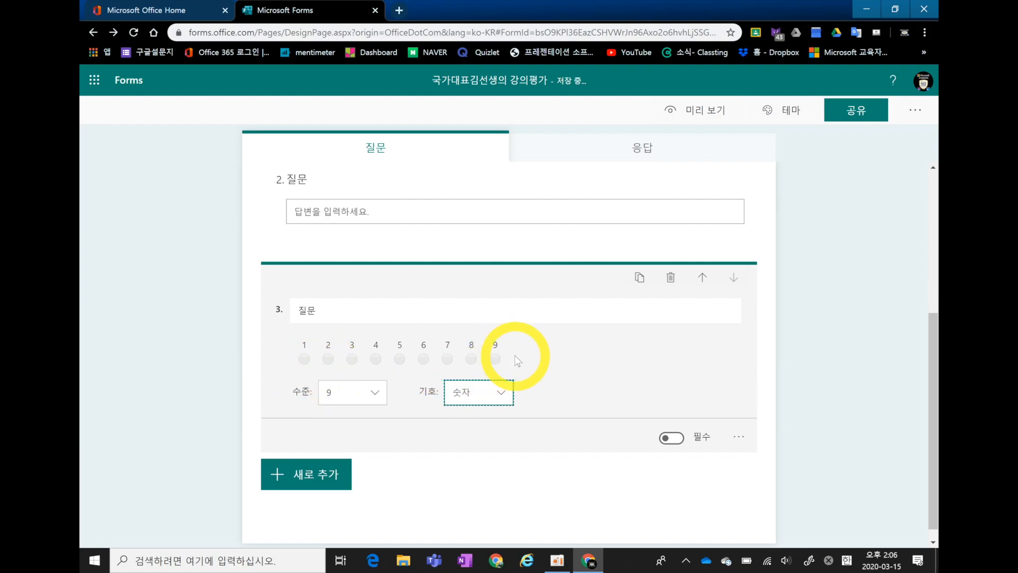
pyautogui.click(354, 187)
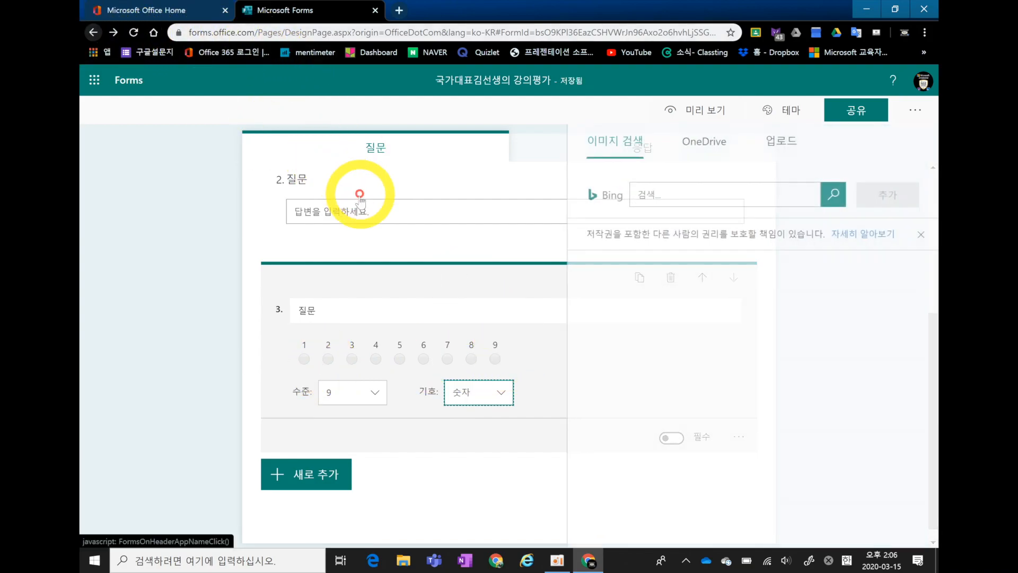
pyautogui.click(166, 182)
# Add a date question (날짜) as question 4, pick 2020-03-12 in the preview, and return to editing.
pyautogui.click(323, 487)
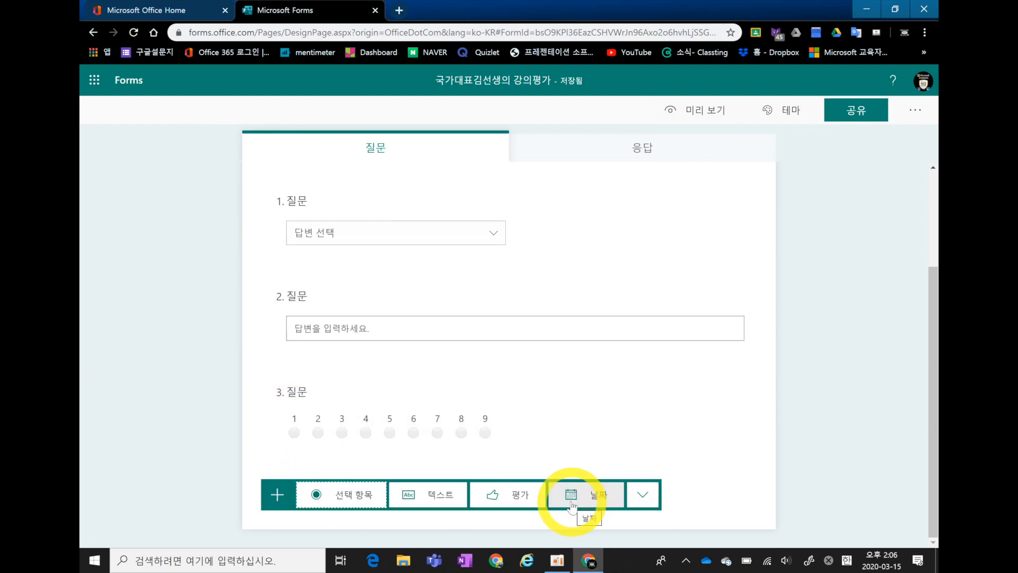
pyautogui.click(571, 503)
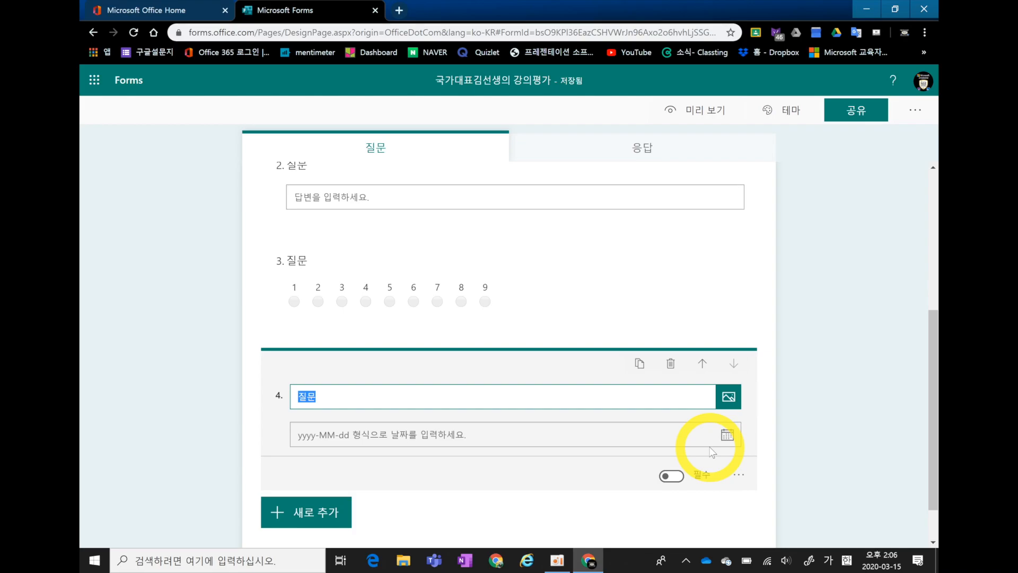
pyautogui.click(686, 121)
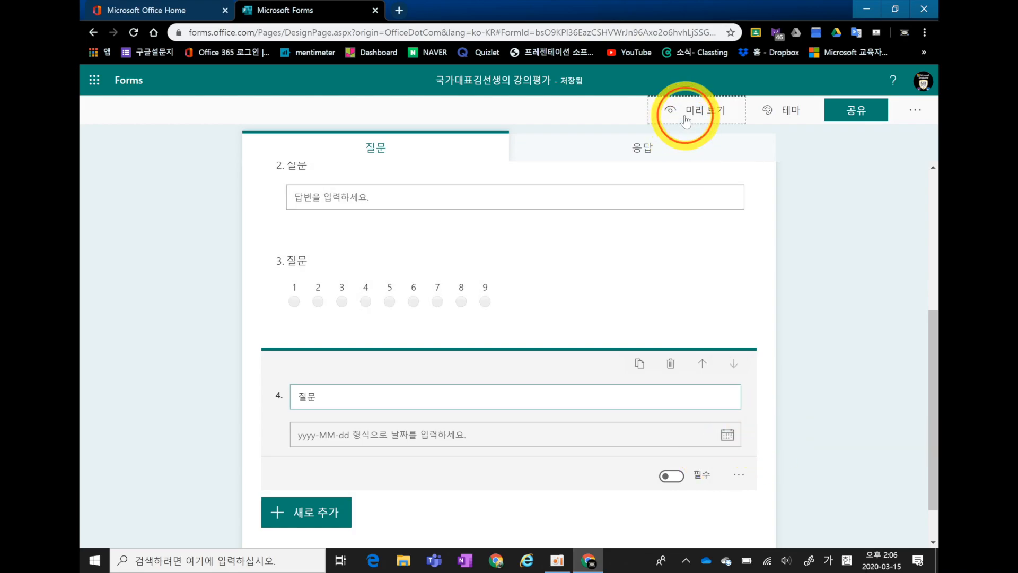
pyautogui.scroll(-4, 511, 364)
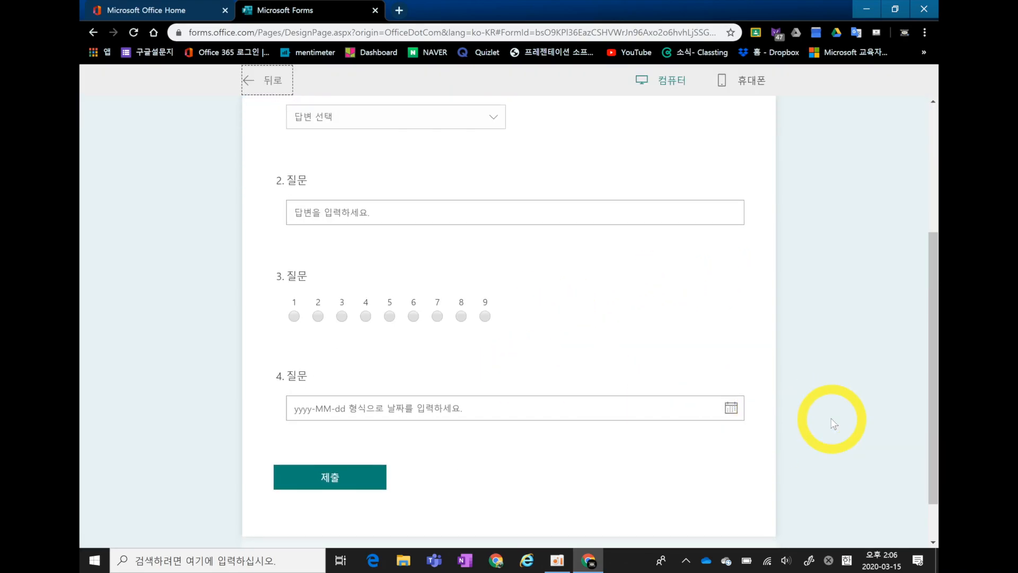
pyautogui.click(731, 408)
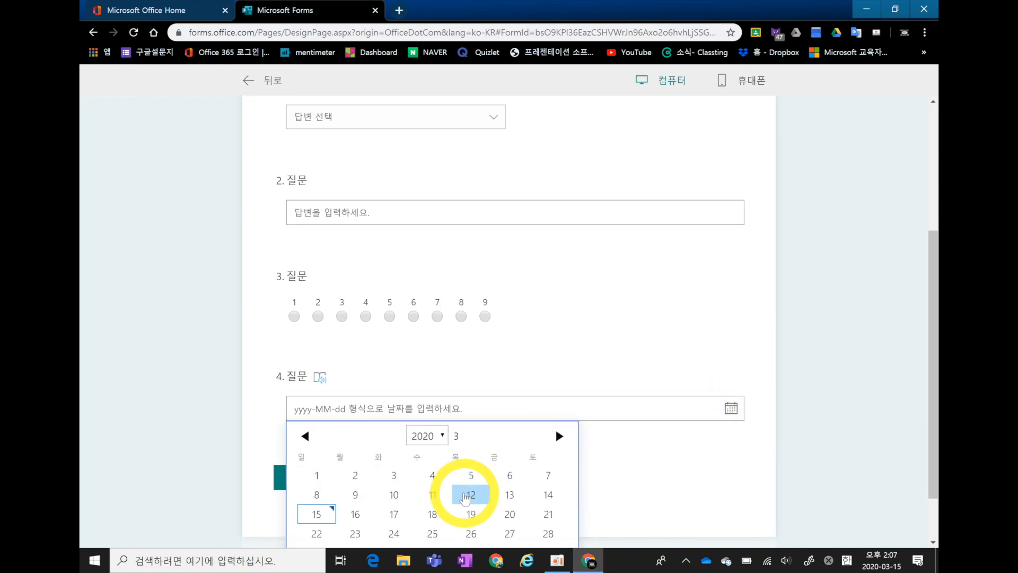
pyautogui.click(467, 496)
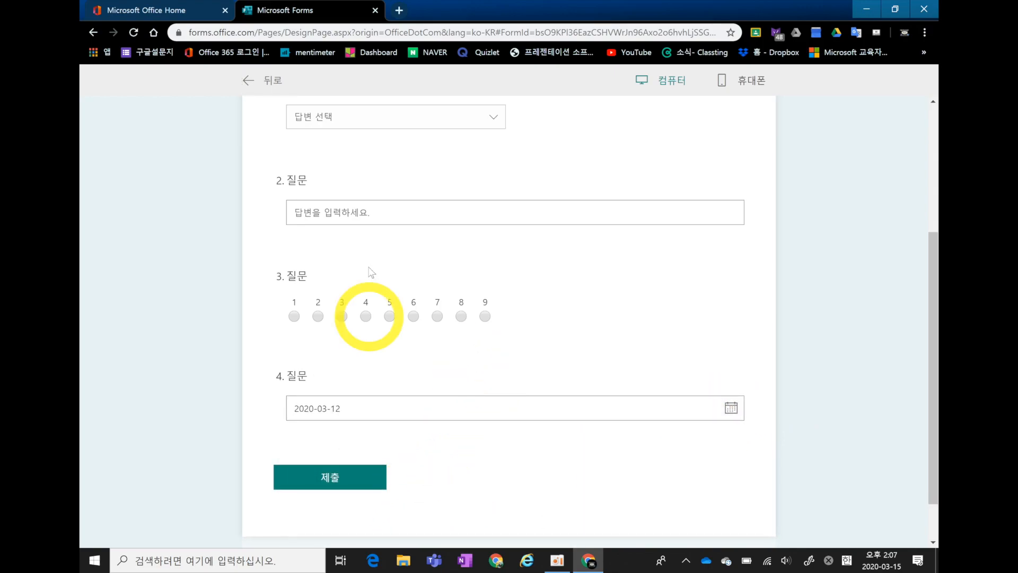
pyautogui.click(93, 33)
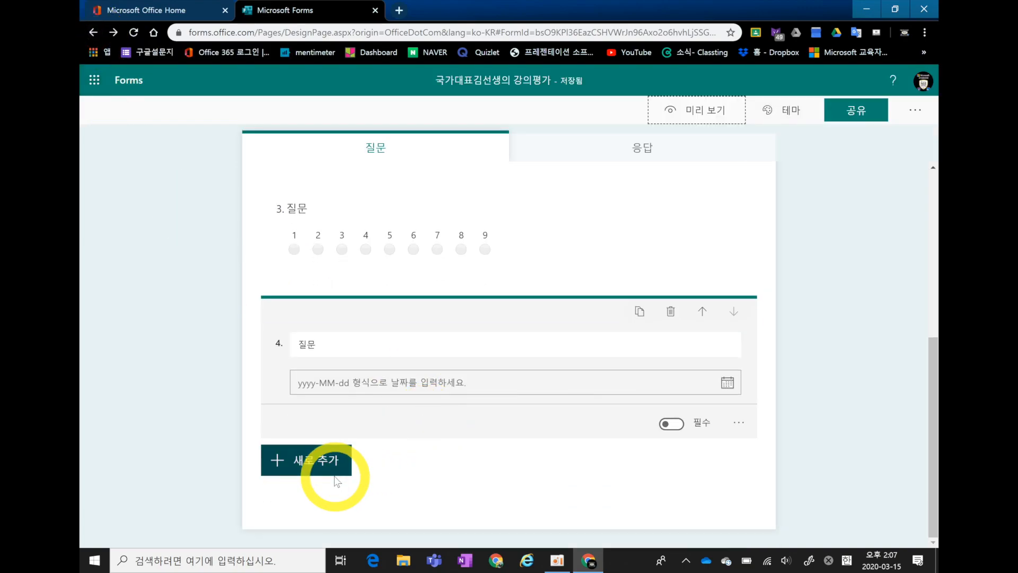
# Look over the additional question types offered for a new question, such as 순위, Likert and 파일 업로드.
pyautogui.click(332, 474)
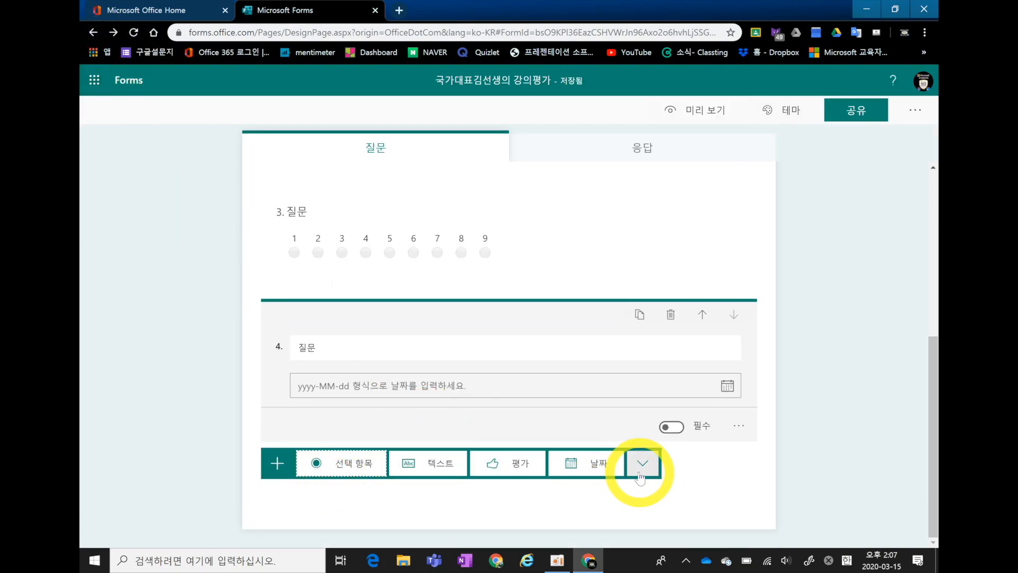
pyautogui.click(643, 464)
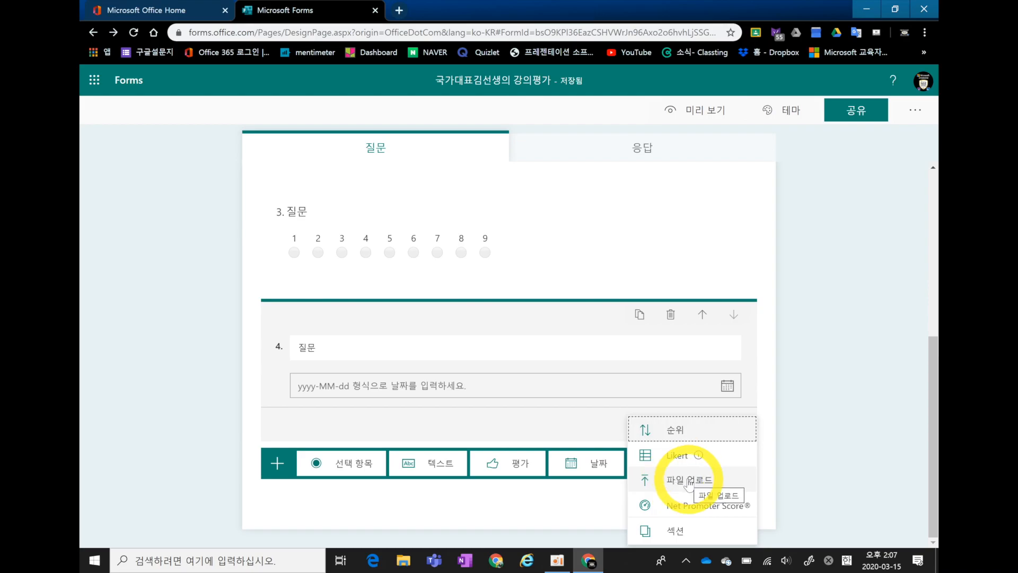
pyautogui.click(820, 472)
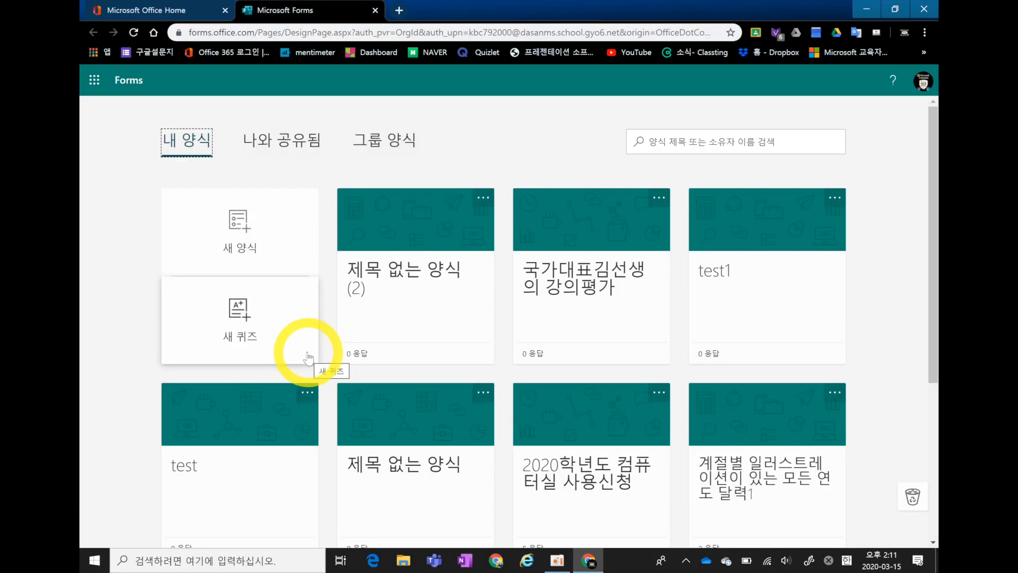
# Create a new quiz (새 퀴즈) and title it "미술_색채이론 단원평가".
pyautogui.click(309, 354)
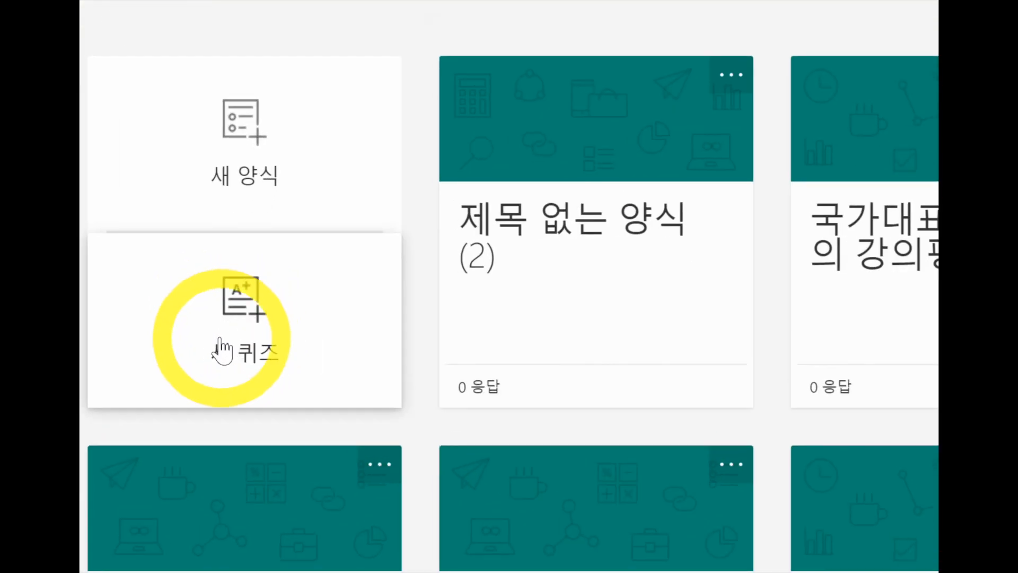
pyautogui.click(243, 318)
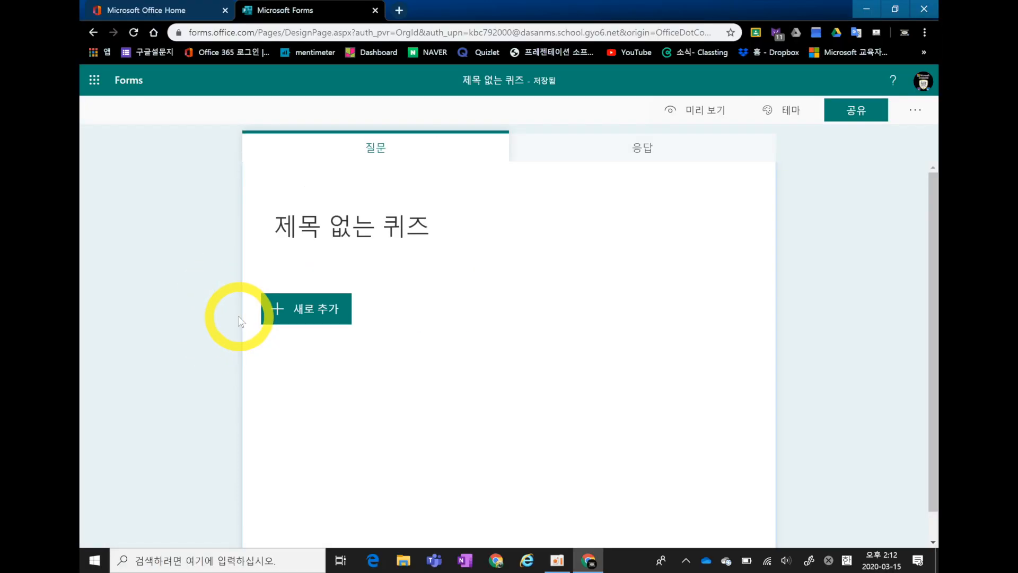
pyautogui.click(332, 237)
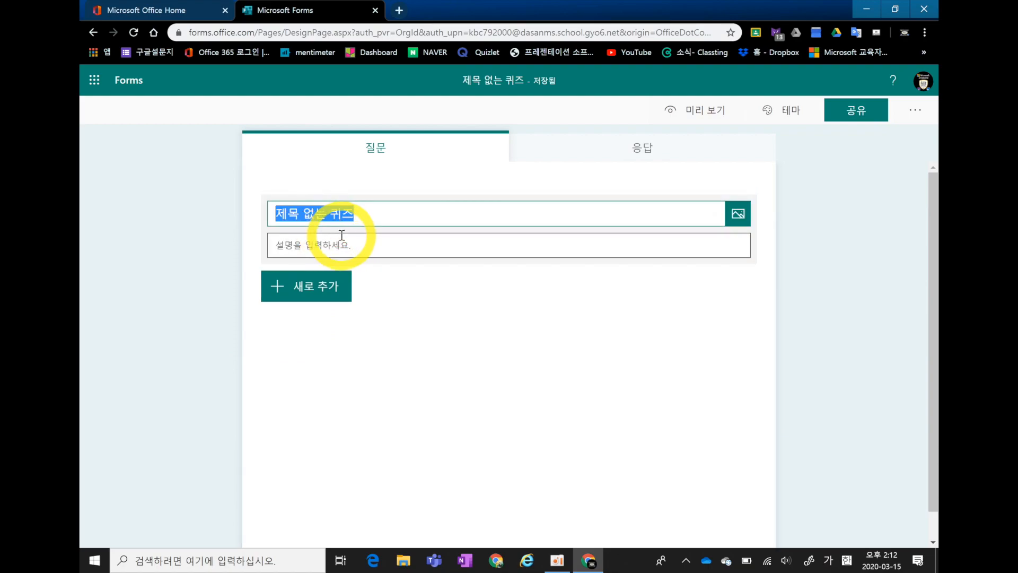
pyautogui.write('미술')
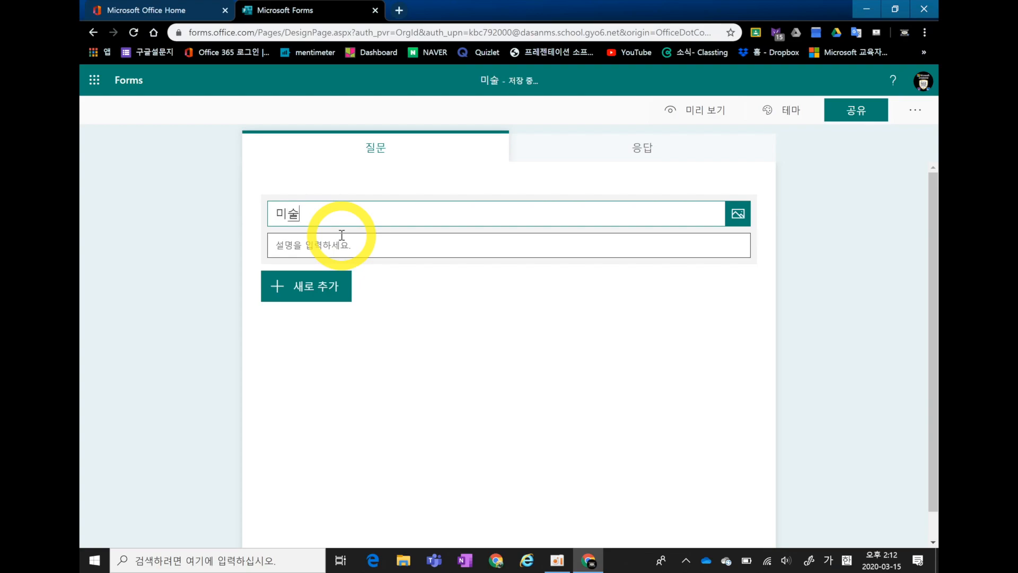
pyautogui.write('_색ㅊ')
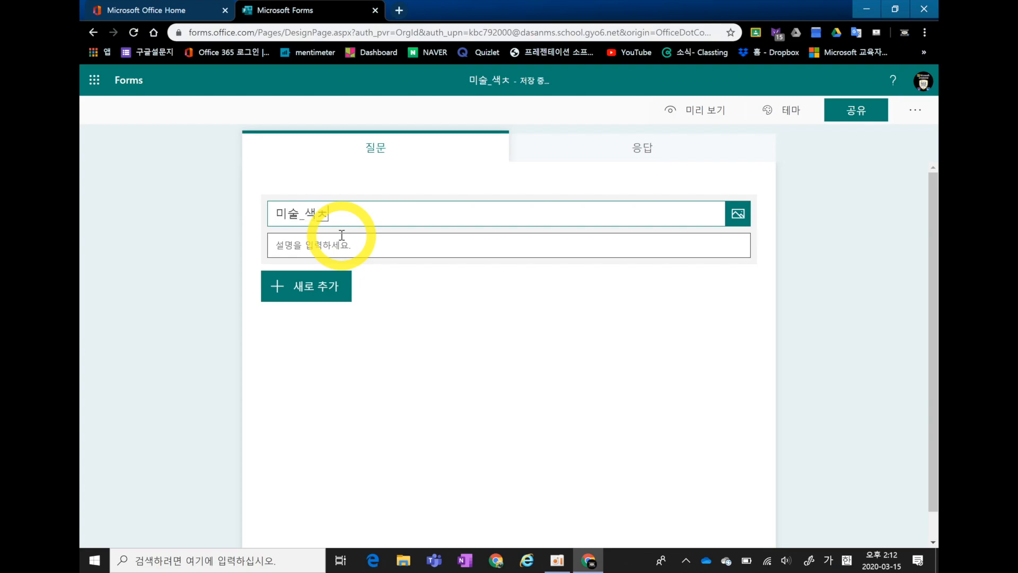
pyautogui.press('BackSpace')
pyautogui.write('채이론')
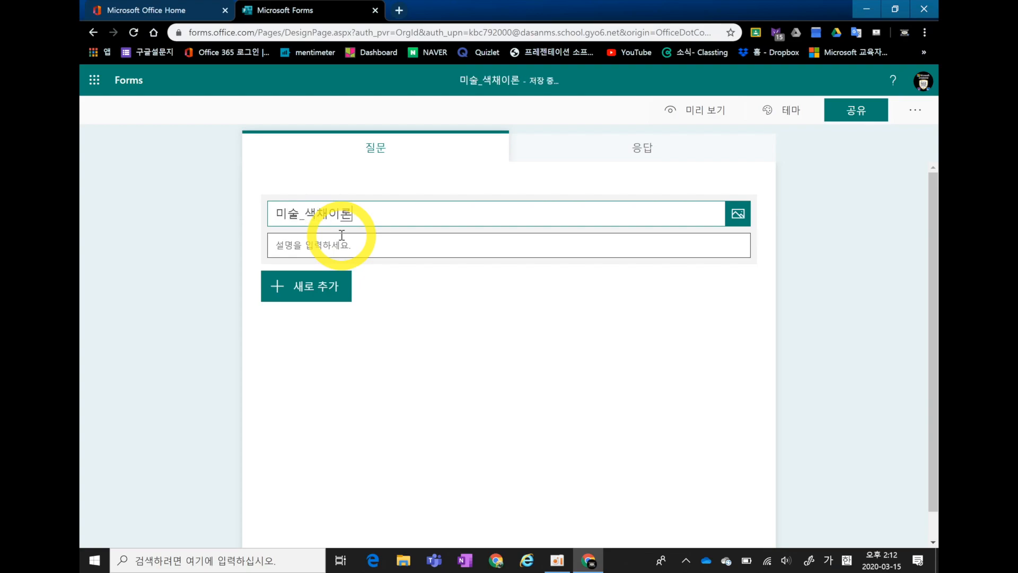
pyautogui.write(' 단원평가 ㅣ')
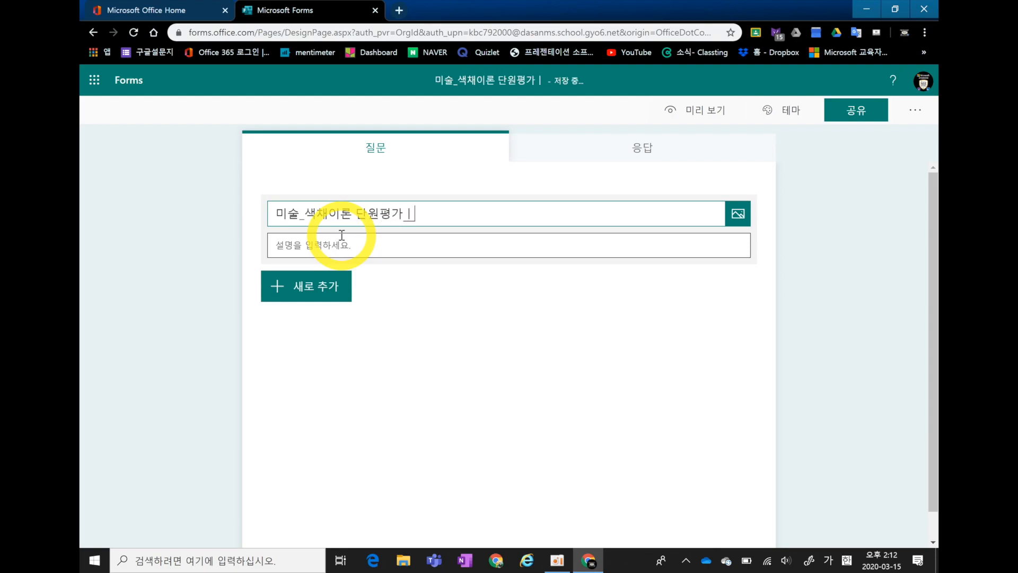
pyautogui.press('BackSpace')
pyautogui.press('BackSpace')
# Enter the quiz description "정확히 입력합니다.".
pyautogui.click(345, 251)
pyautogui.write('정확히')
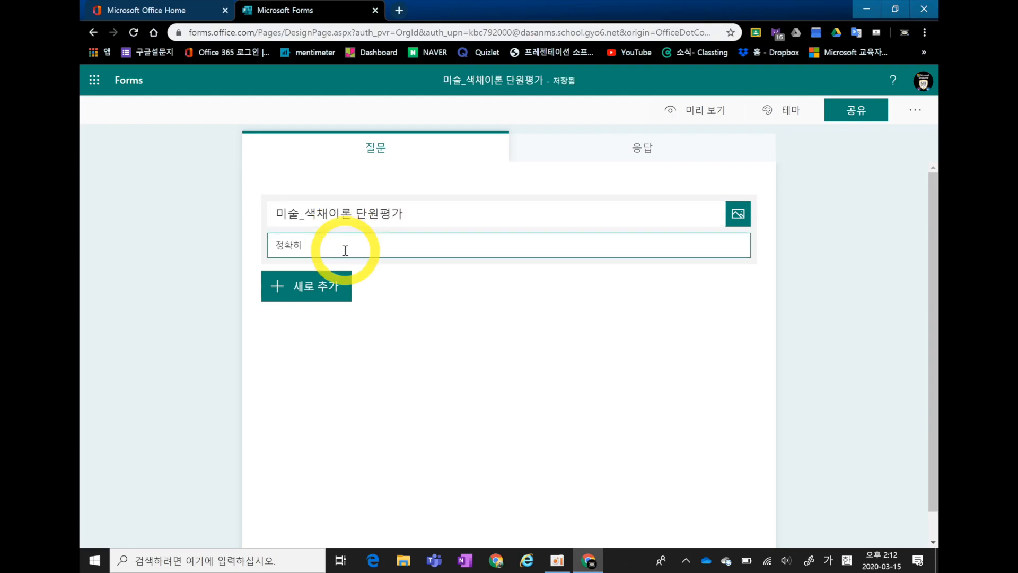
pyautogui.write(' 이')
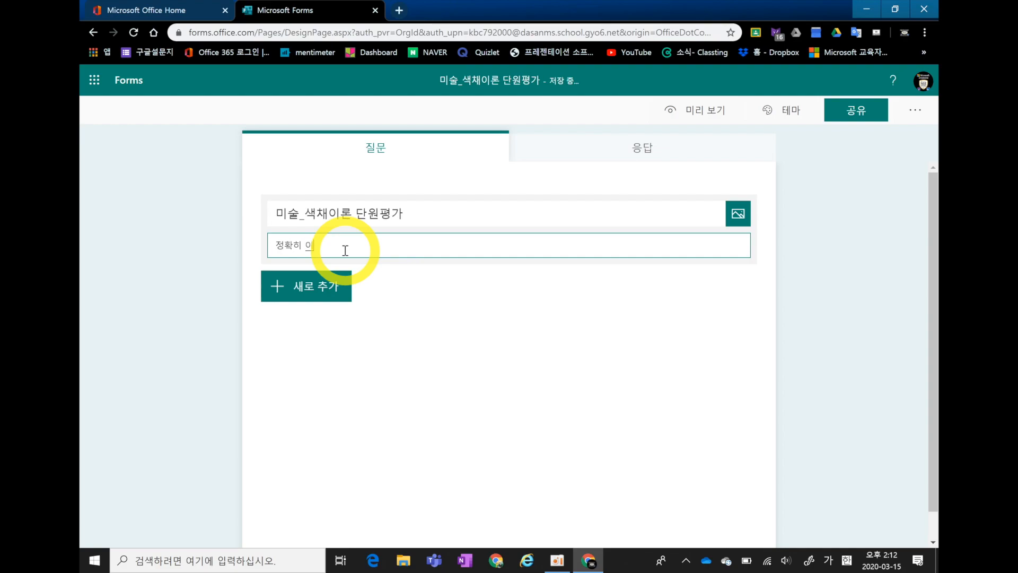
# Add a choice question (선택 항목) as question 1 with the text "색의 3요소가 아닌것은?".
pyautogui.click(279, 288)
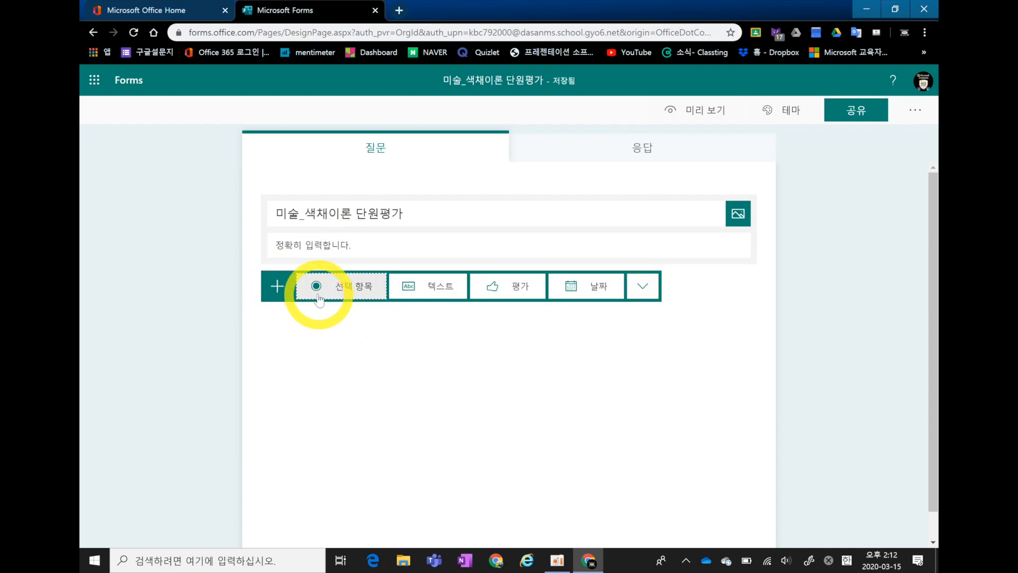
pyautogui.click(317, 297)
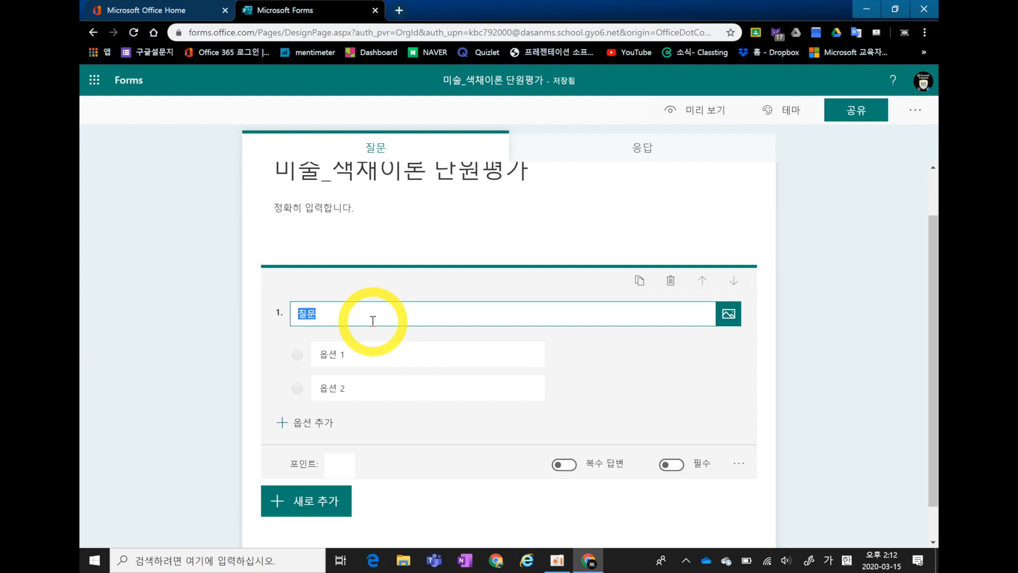
pyautogui.write('색의')
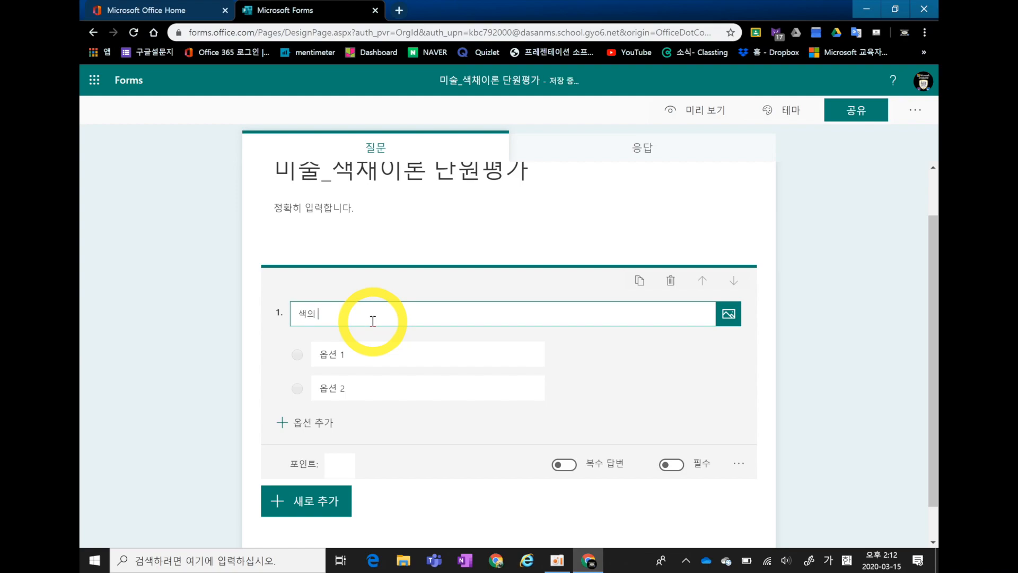
pyautogui.write(' 3요소가 아닌것은?')
# Fill in four answer options for question 1: 명도, 채도, 색상 and 명암.
pyautogui.click(368, 354)
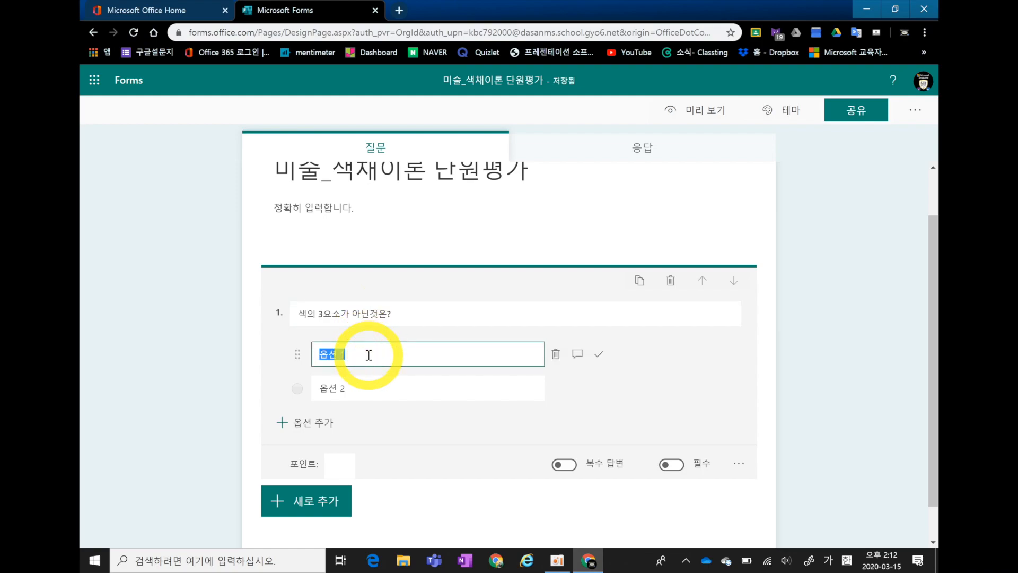
pyautogui.write('ㅁ')
pyautogui.write('도')
pyautogui.click(358, 390)
pyautogui.write('ㅊ도')
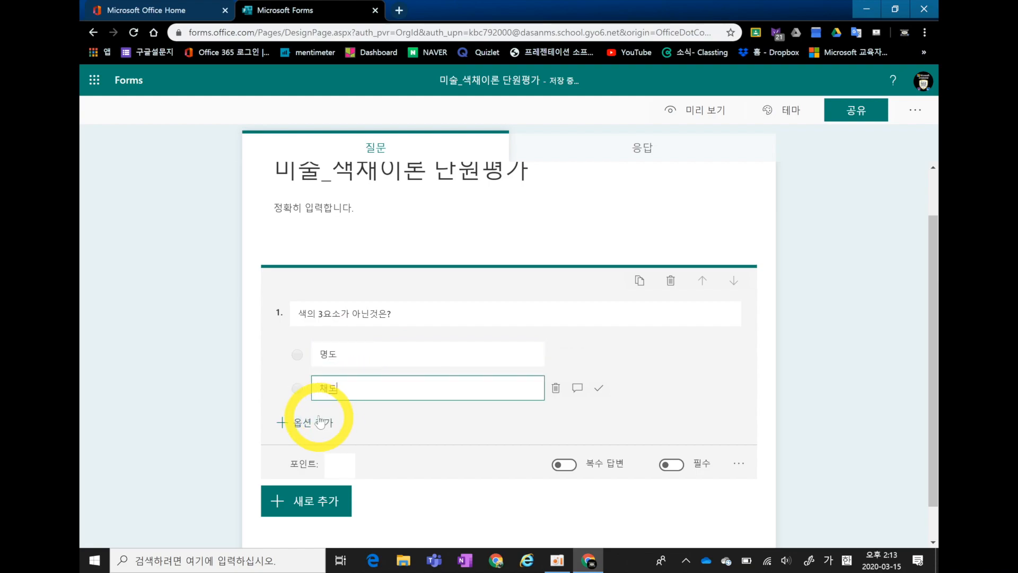
pyautogui.click(300, 423)
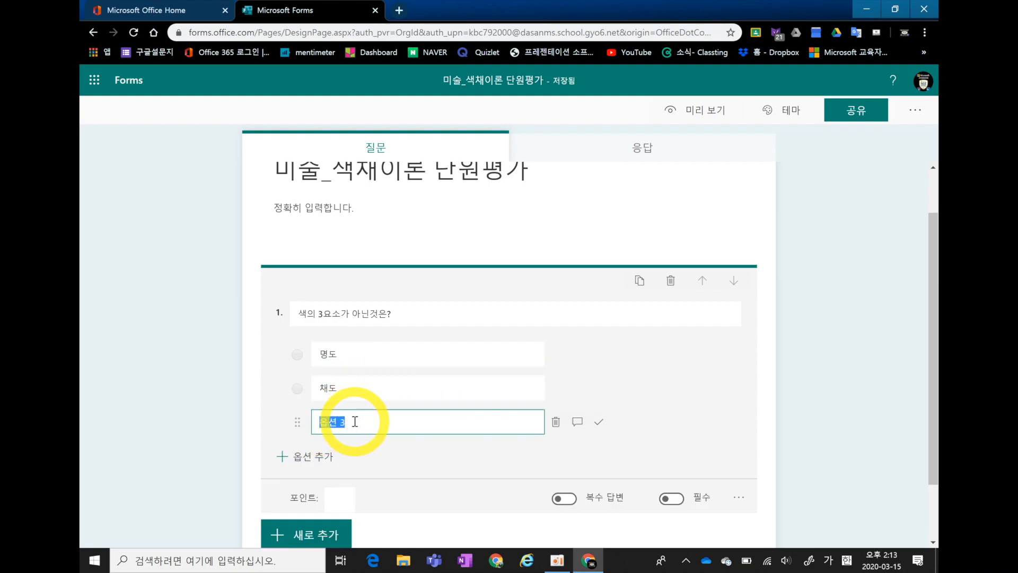
pyautogui.write('색새')
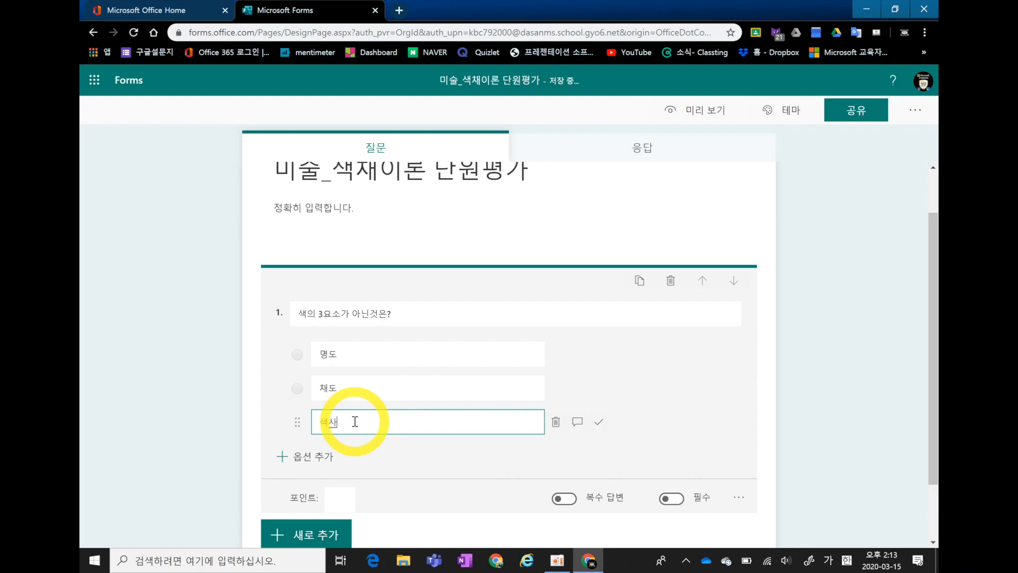
pyautogui.write('상')
pyautogui.click(305, 456)
pyautogui.write('명이')
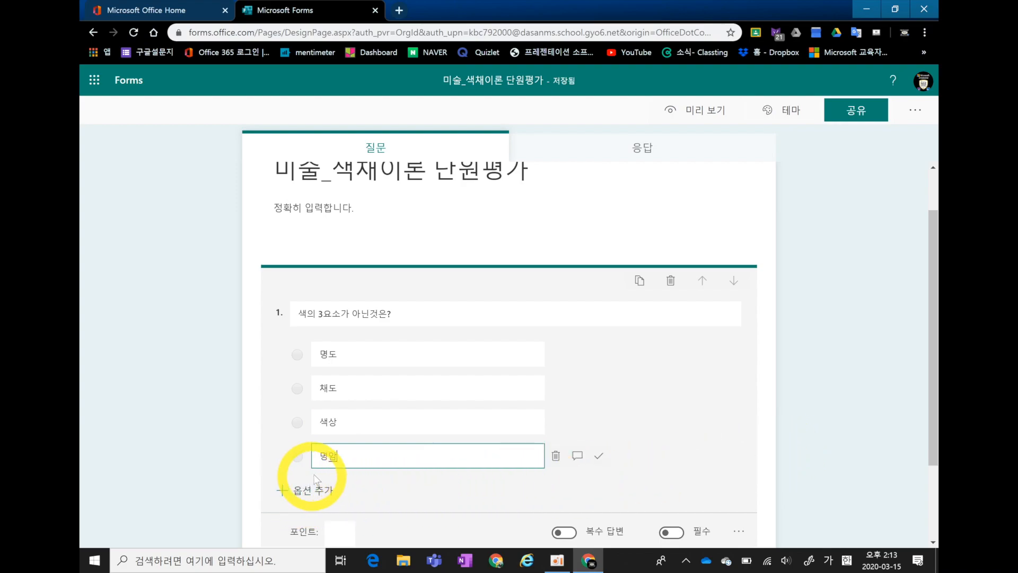
# Mark 명암 as the correct answer (정답) and set the question's points (포인트) to 50.
pyautogui.click(598, 458)
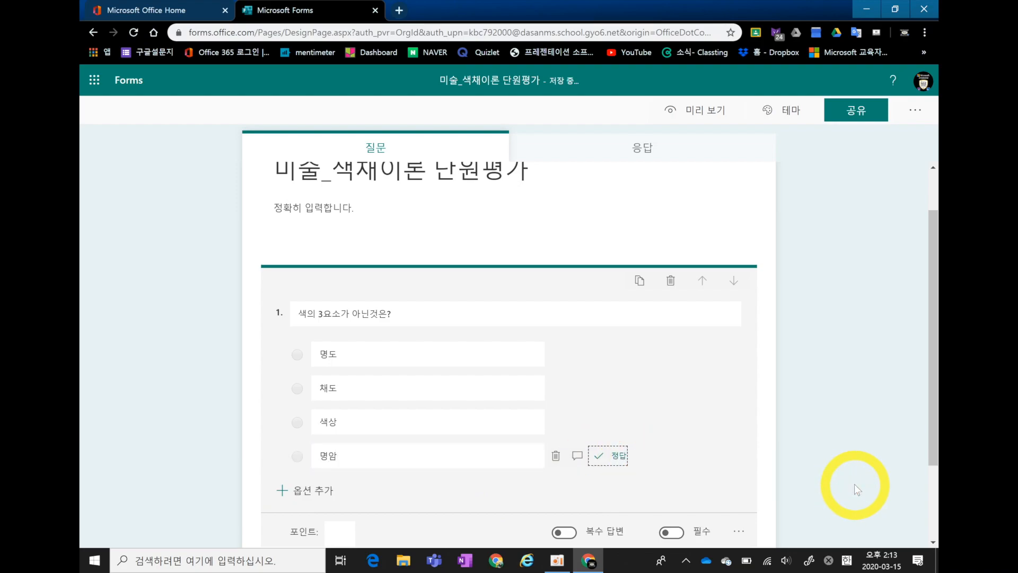
pyautogui.scroll(-2, 835, 480)
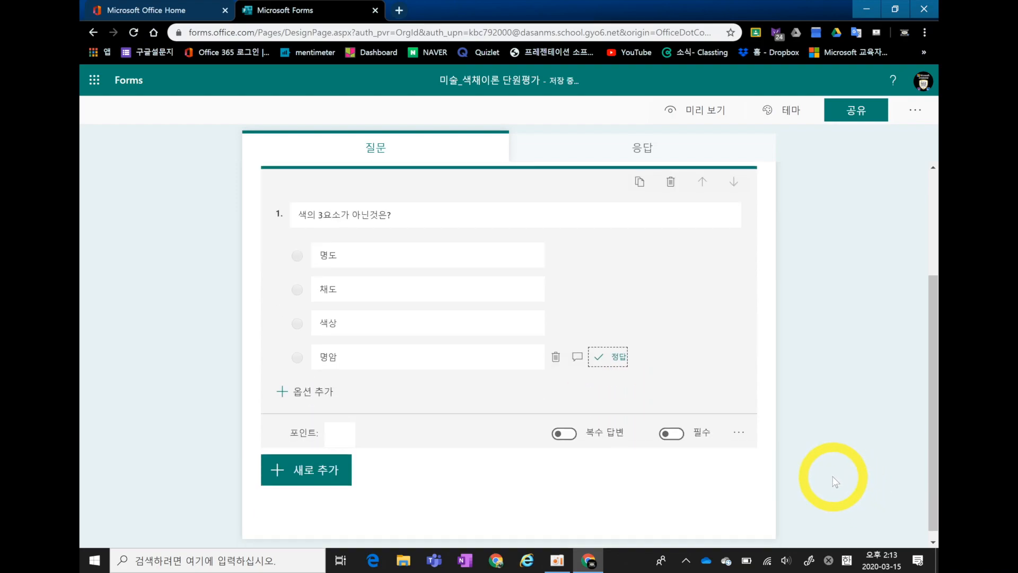
pyautogui.click(335, 431)
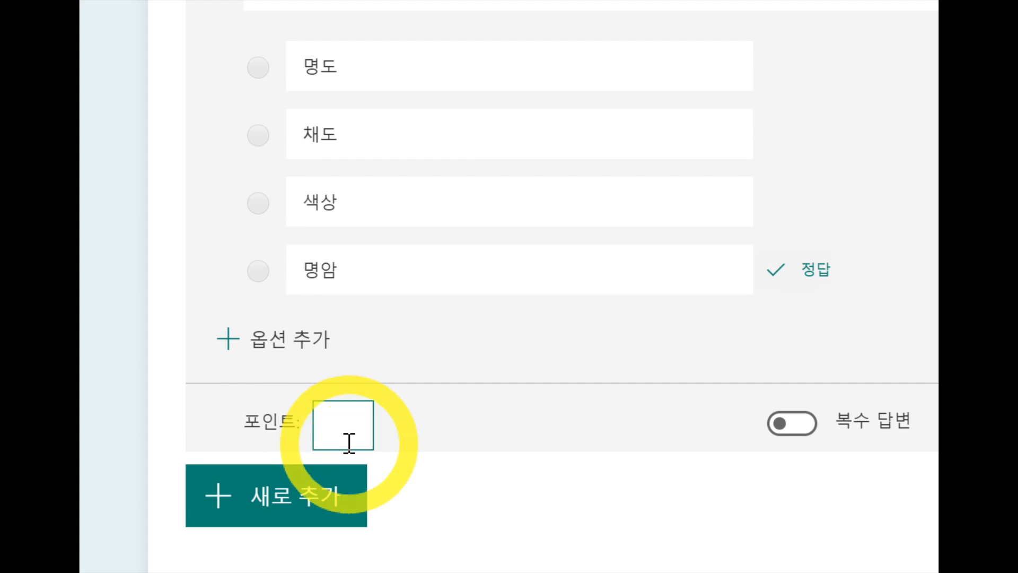
pyautogui.write('50')
pyautogui.click(784, 474)
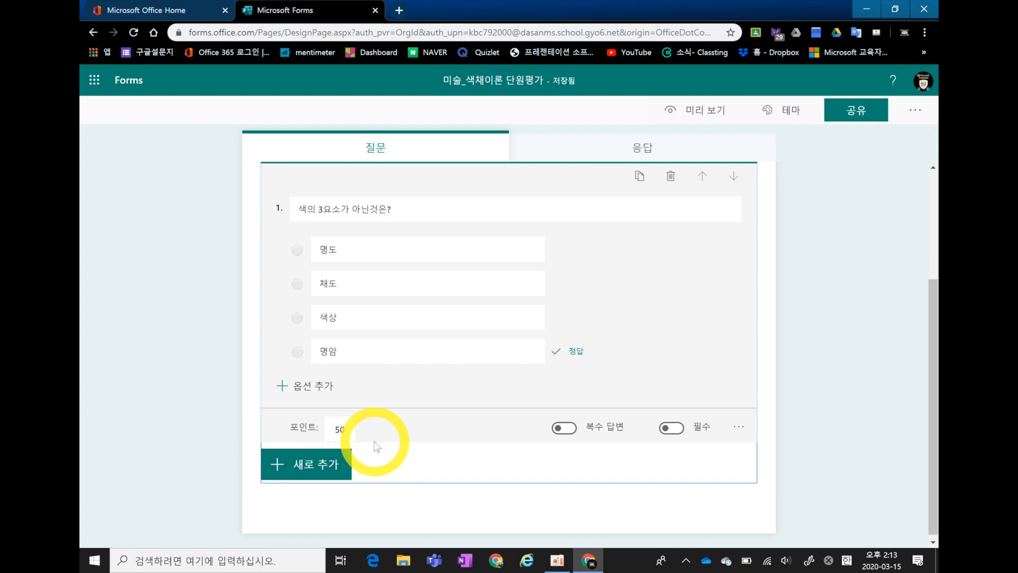
# Add the answer message "정답입니다. 명암은 밝고 어두움을 이야기합니다." to the 명암 option of question 1.
pyautogui.moveTo(564, 361)
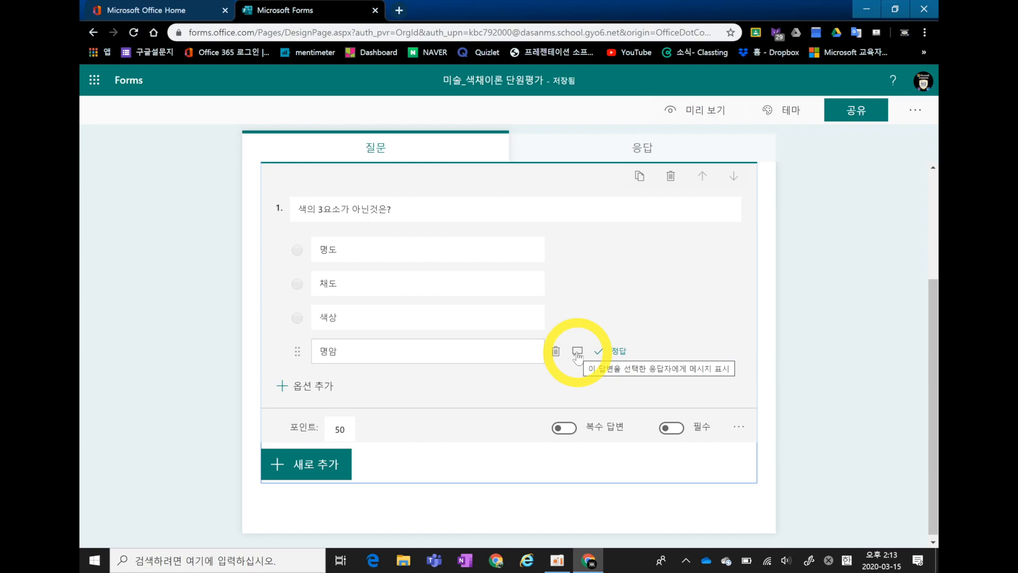
pyautogui.click(577, 352)
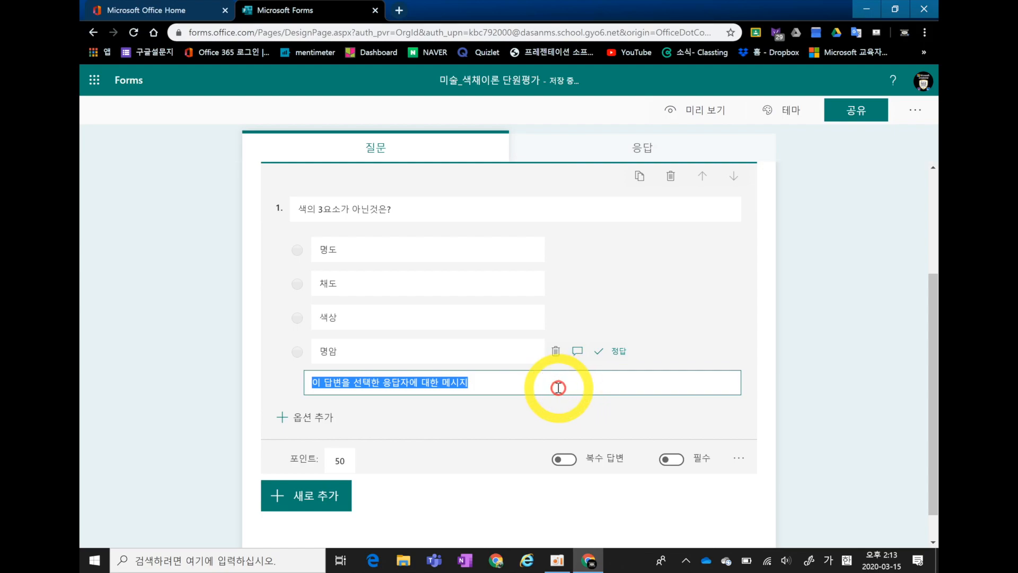
pyautogui.write('정')
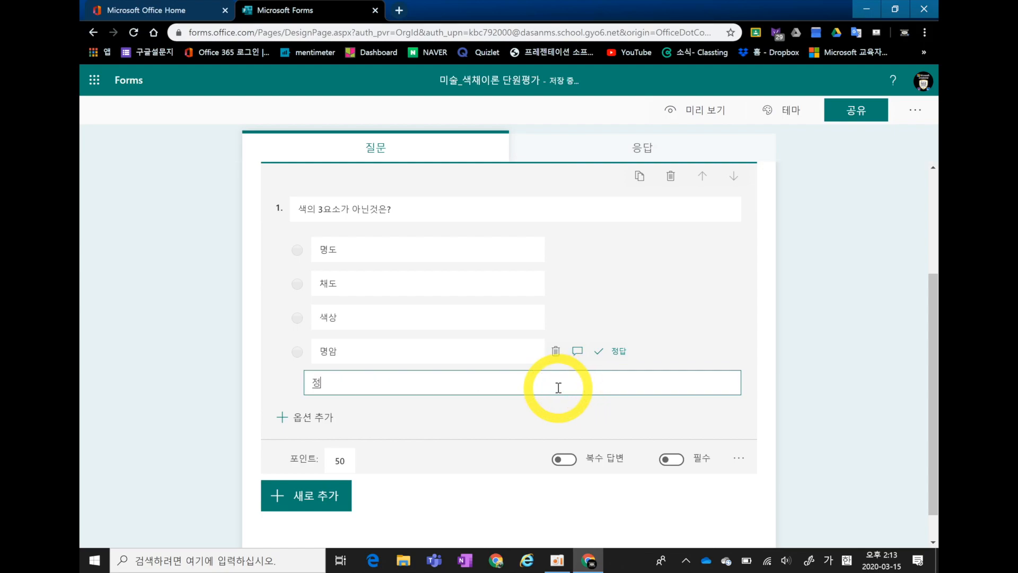
pyautogui.write('답입니다. ')
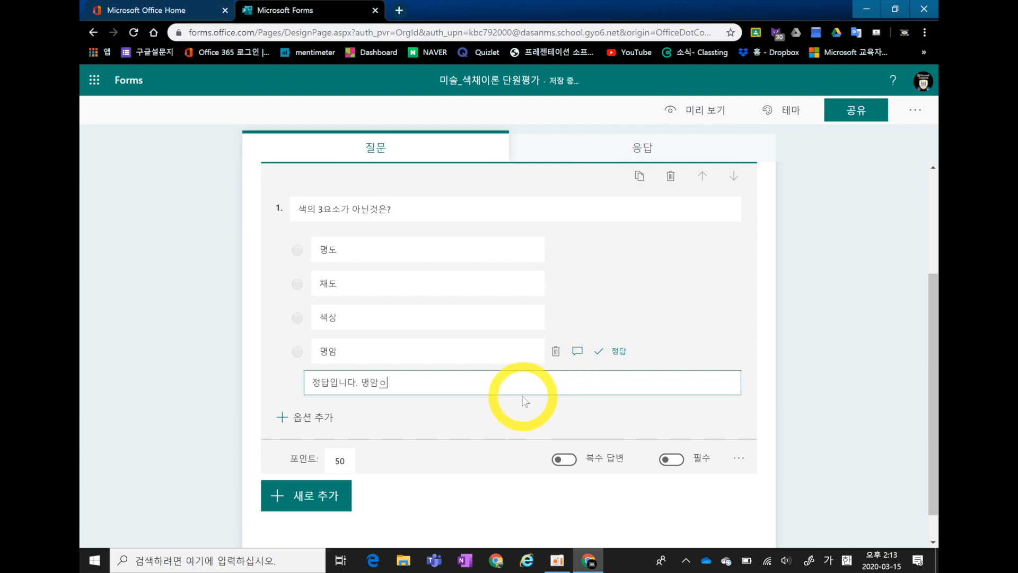
pyautogui.write('명암은 밝고 어두운')
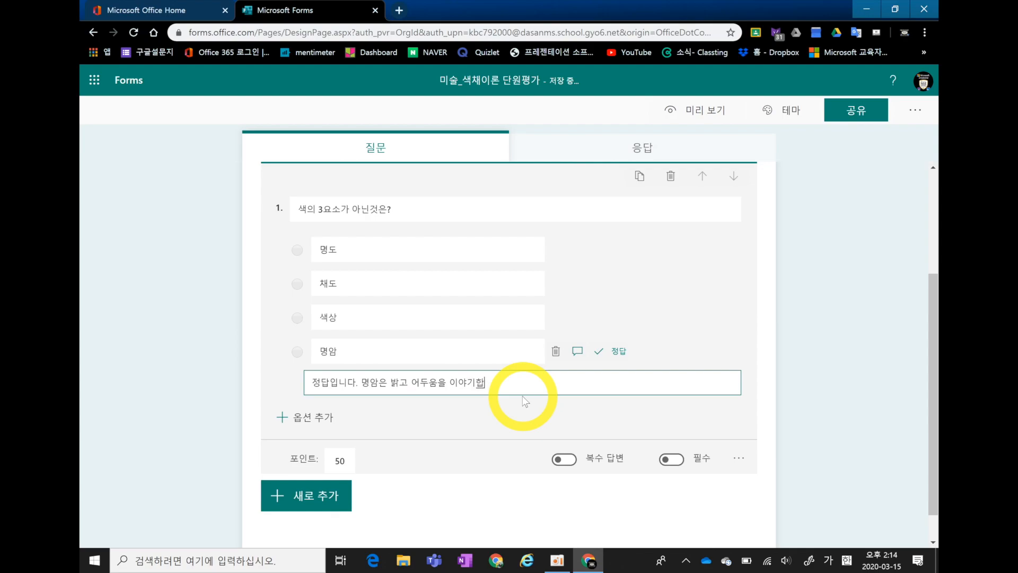
pyautogui.click(852, 393)
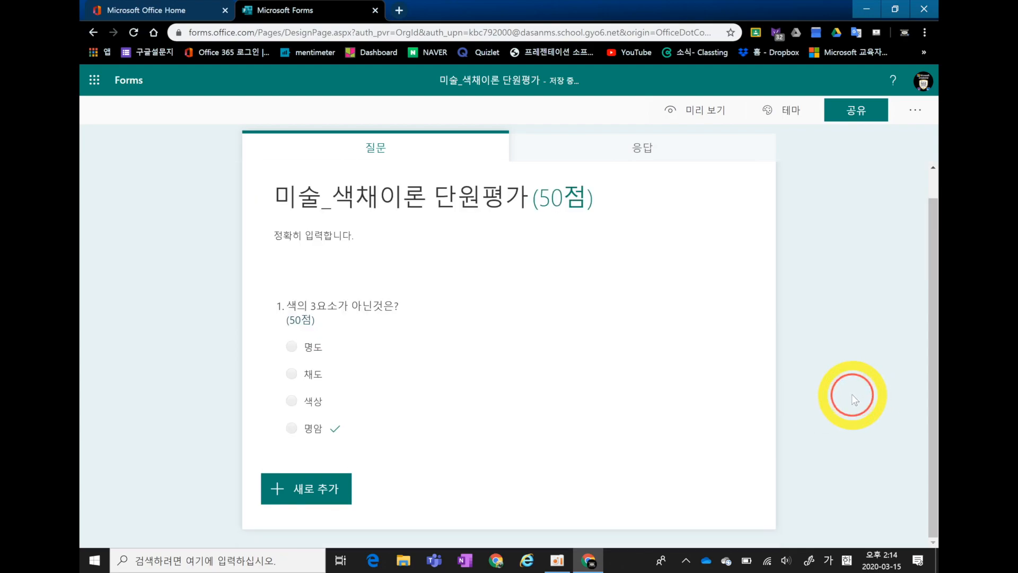
# Add an answer message beginning "색상은 색을 구분짓는" to the 색상 option, and make question 1 required (필수).
pyautogui.click(502, 413)
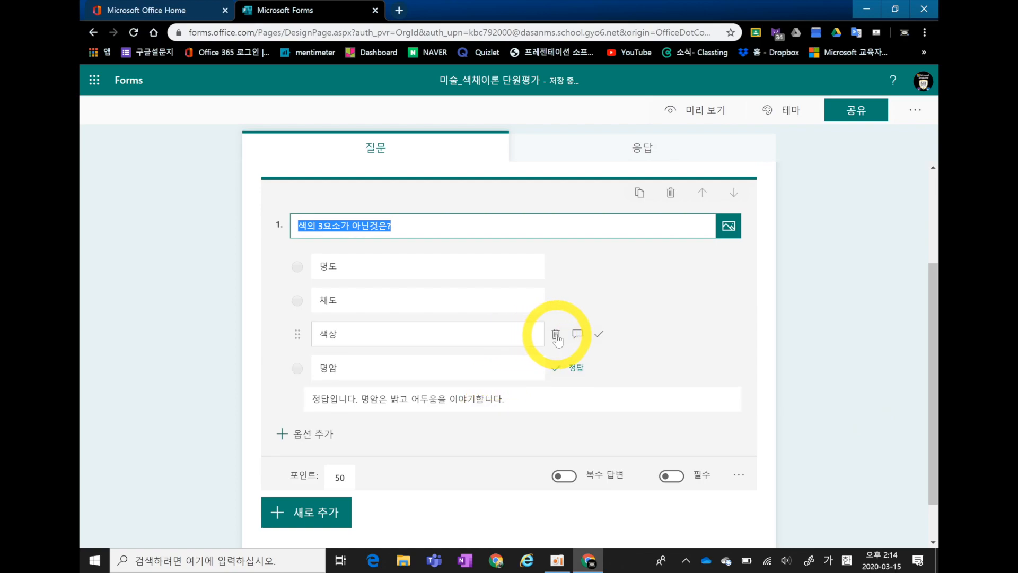
pyautogui.click(577, 334)
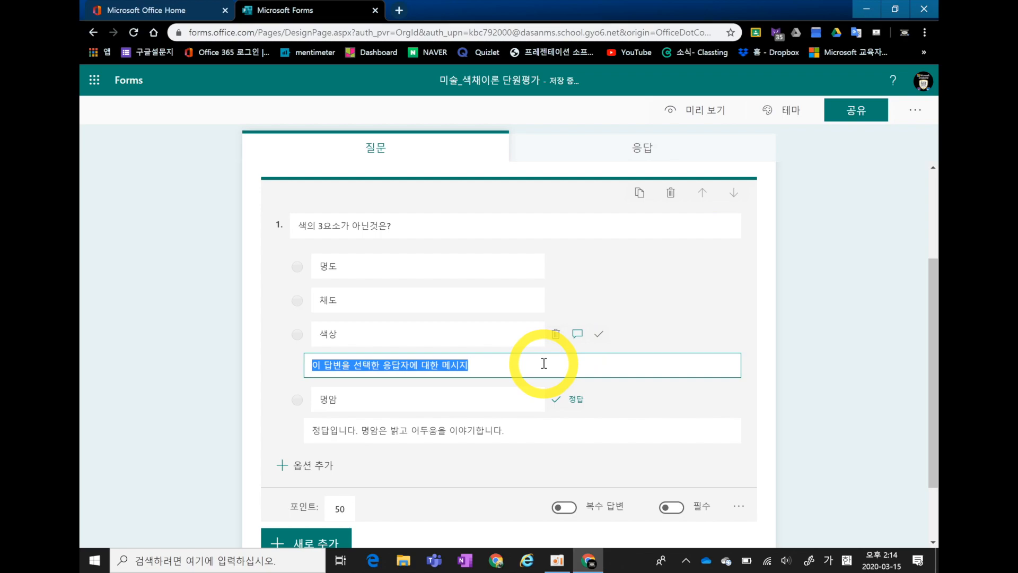
pyautogui.moveTo(496, 364); pyautogui.dragTo(308, 366)
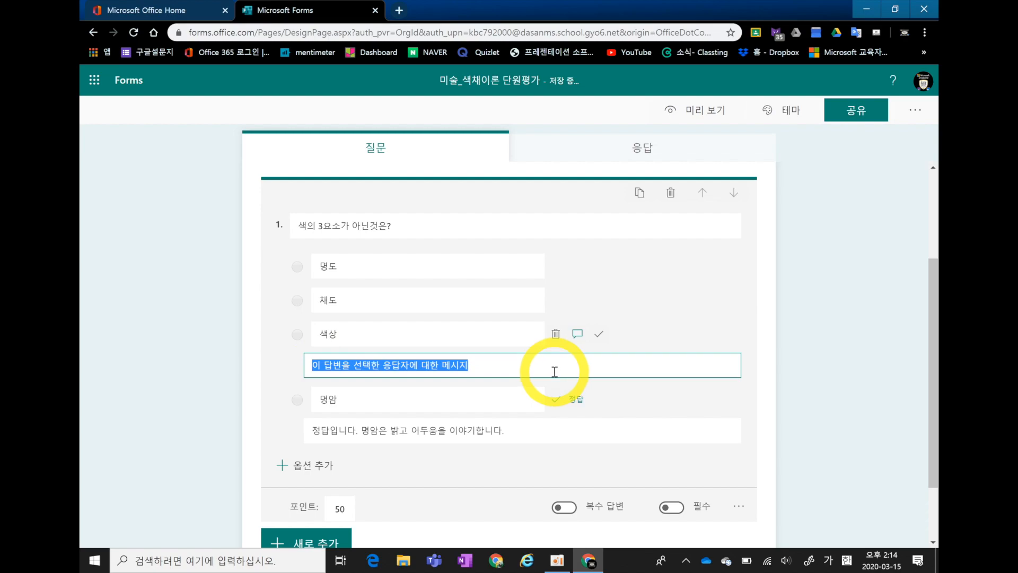
pyautogui.write('새')
pyautogui.write('상읨')
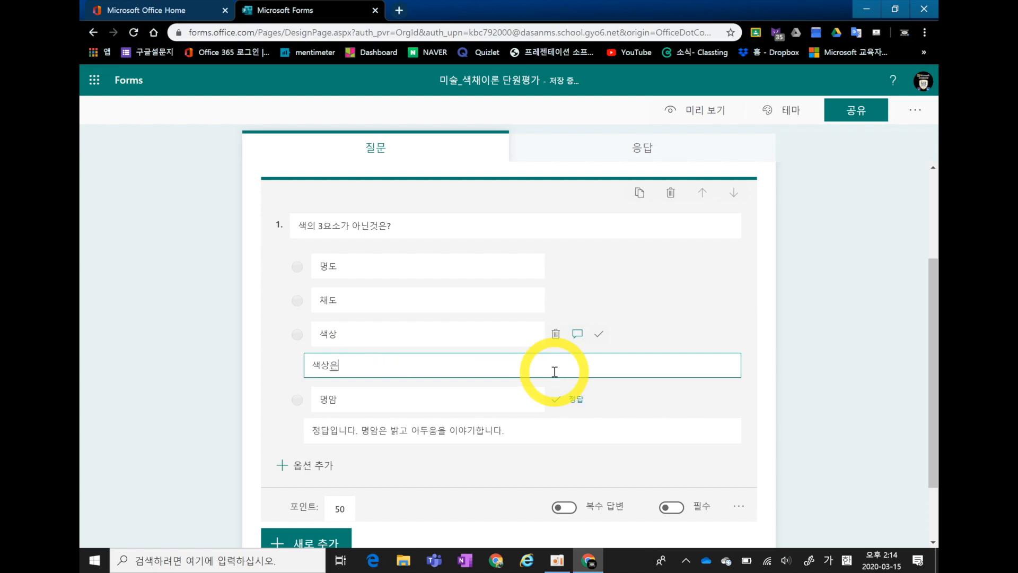
pyautogui.write(' 색을 구뷘')
pyautogui.write('짓는 성질')
pyautogui.click(779, 386)
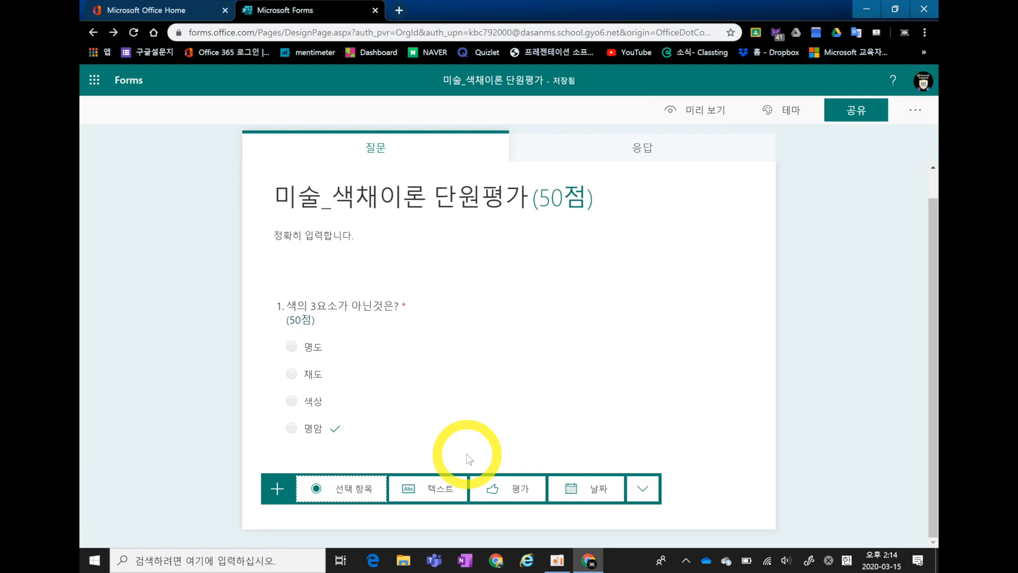
# Add a text question (텍스트) as question 2 with the text "물감의 혼합을 다른말로?".
pyautogui.click(427, 488)
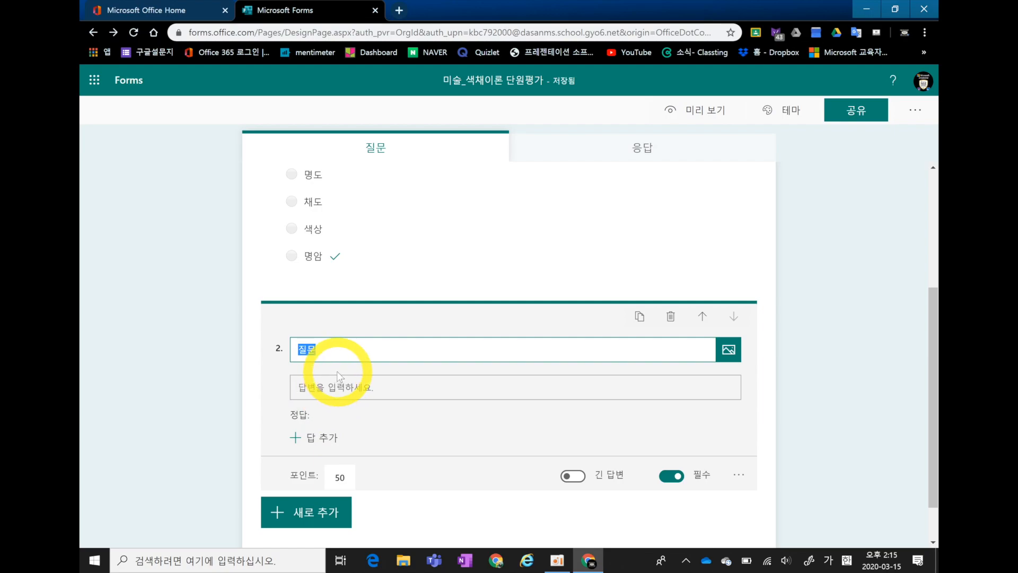
pyautogui.write('물겔')
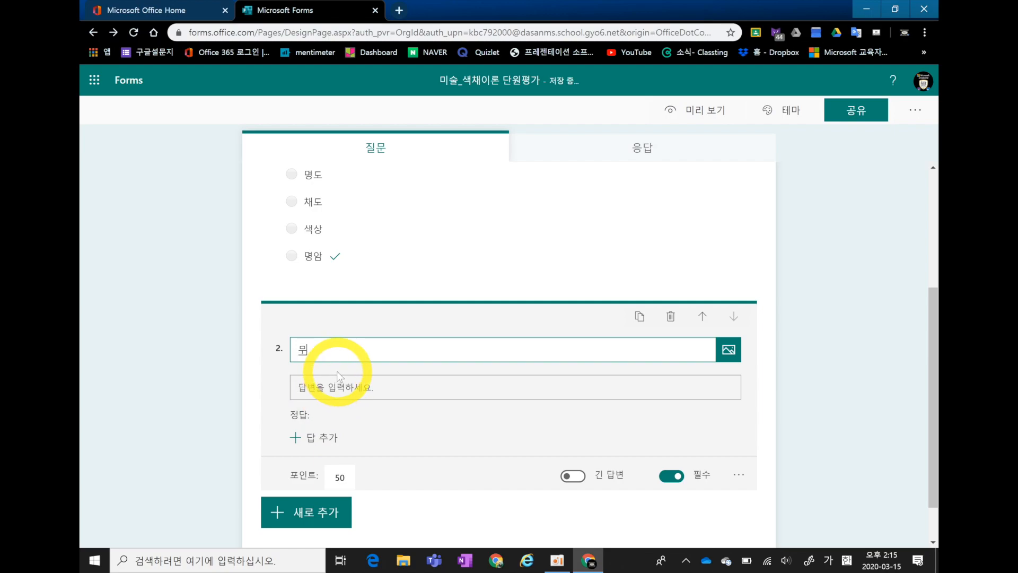
pyautogui.write('의 혼합')
pyautogui.write('을 다름')
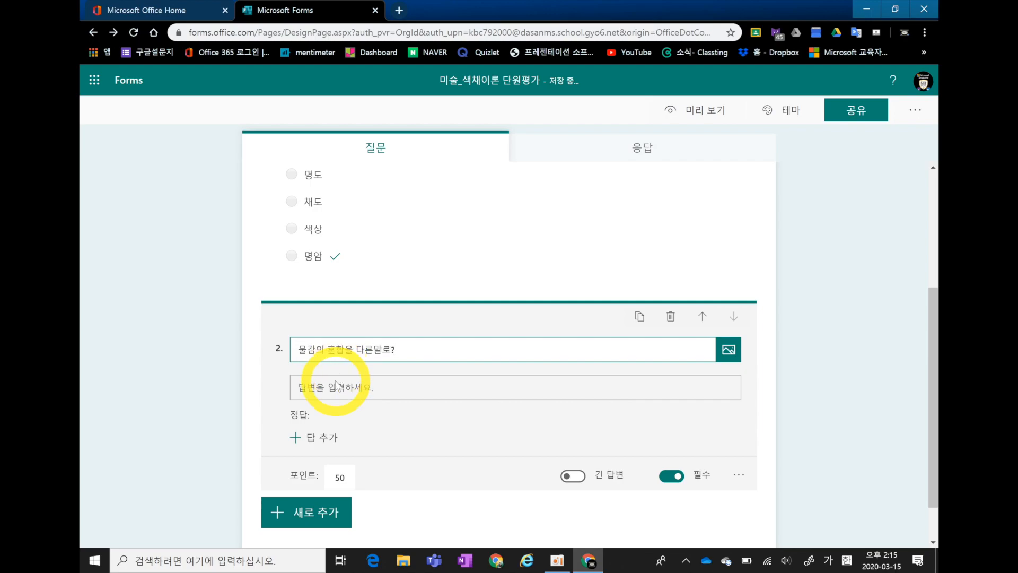
# Add 감산혼합 as the correct answer (정답) of question 2.
pyautogui.click(329, 381)
pyautogui.scroll(-1, 329, 382)
pyautogui.click(330, 386)
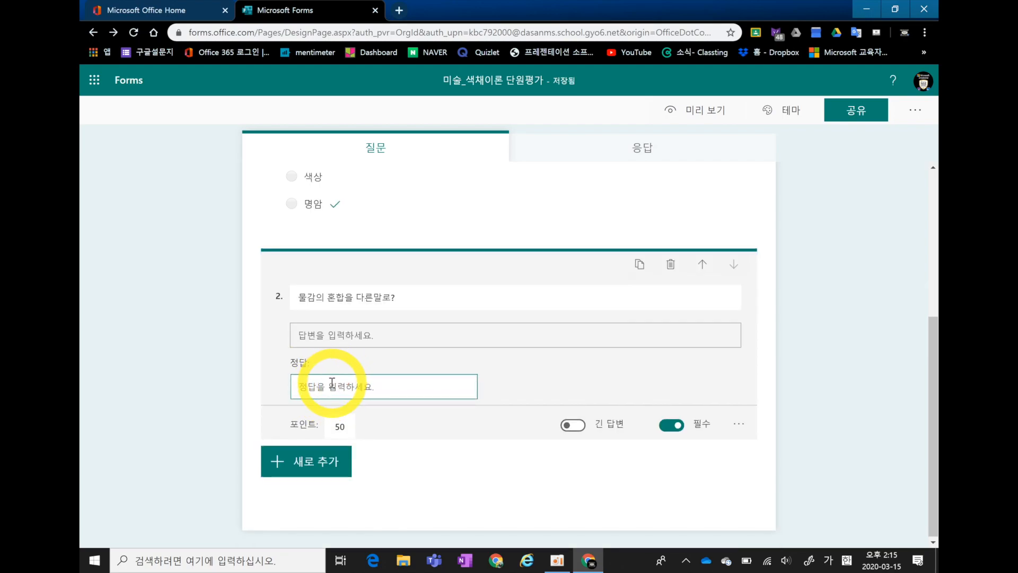
pyautogui.write('감산혼합')
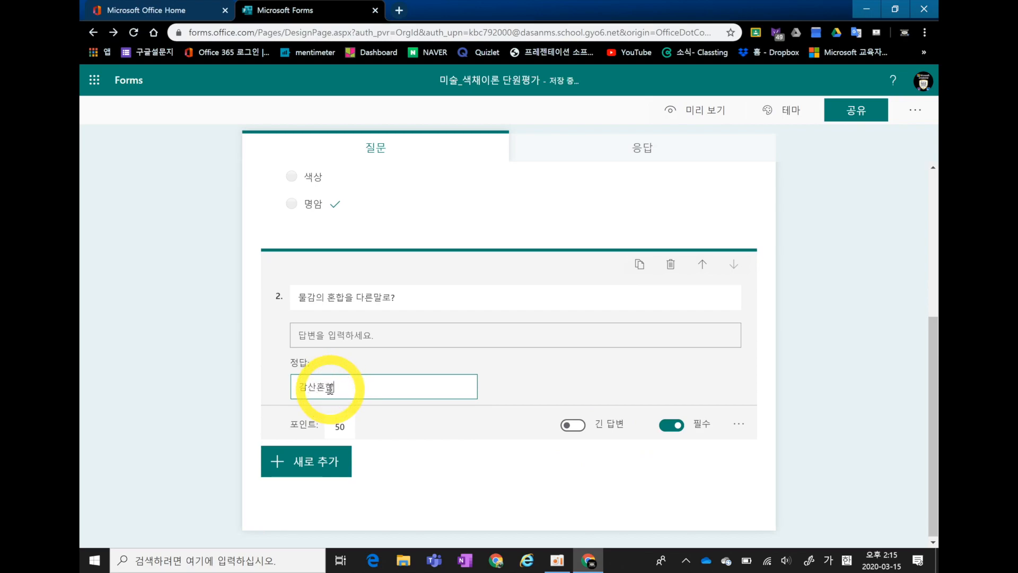
pyautogui.click(408, 486)
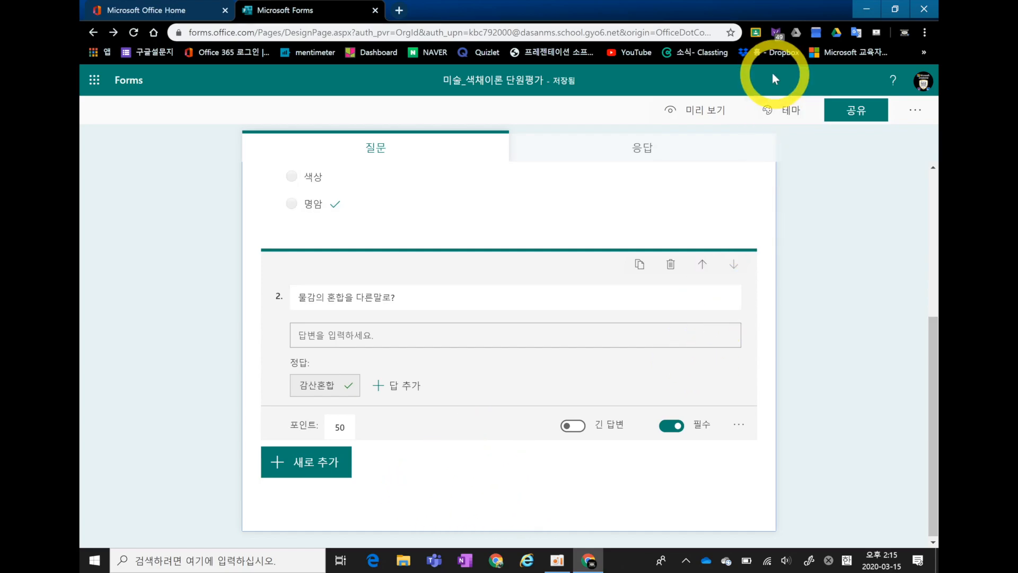
# Preview the quiz, answer question 1 with 명암 and question 2 with 감산혼합, and submit the response.
pyautogui.click(664, 110)
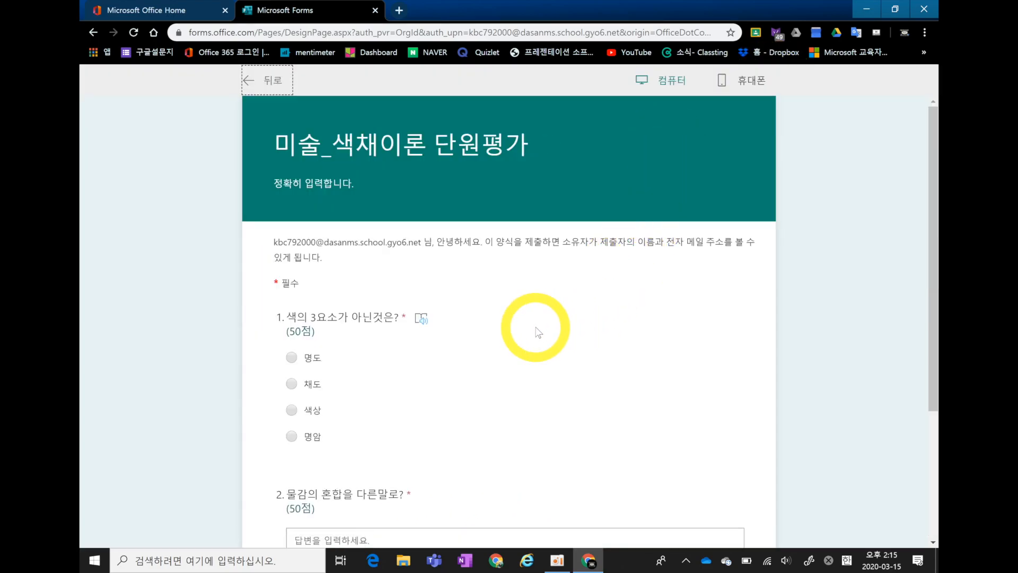
pyautogui.click(297, 437)
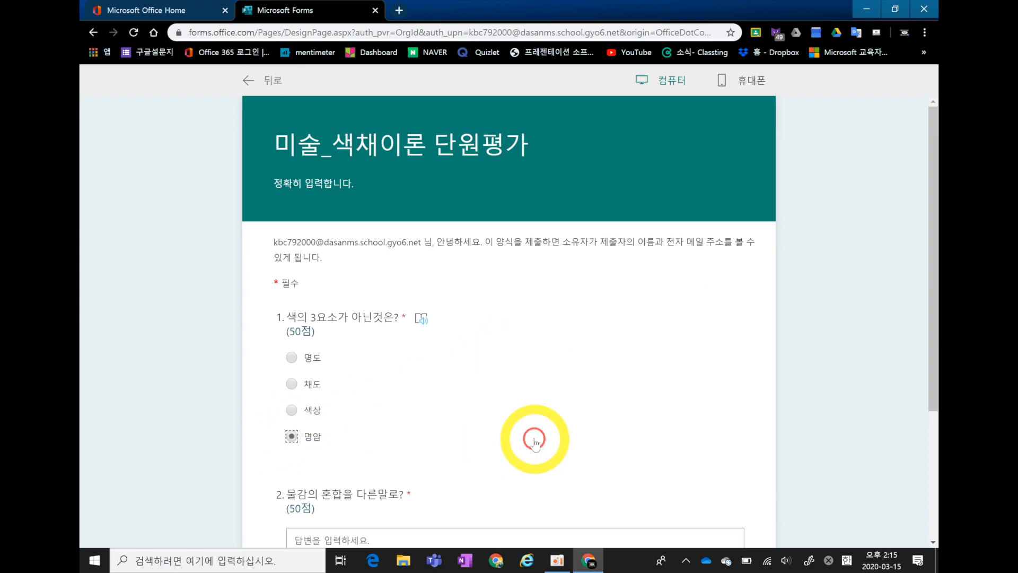
pyautogui.scroll(-2, 459, 451)
pyautogui.click(445, 440)
pyautogui.write('감산혼합')
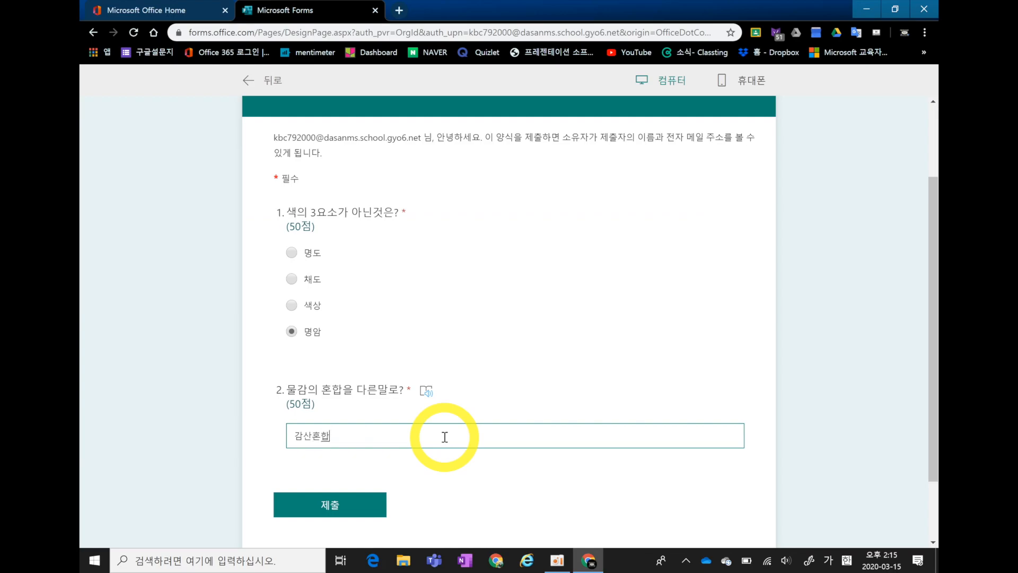
pyautogui.click(361, 505)
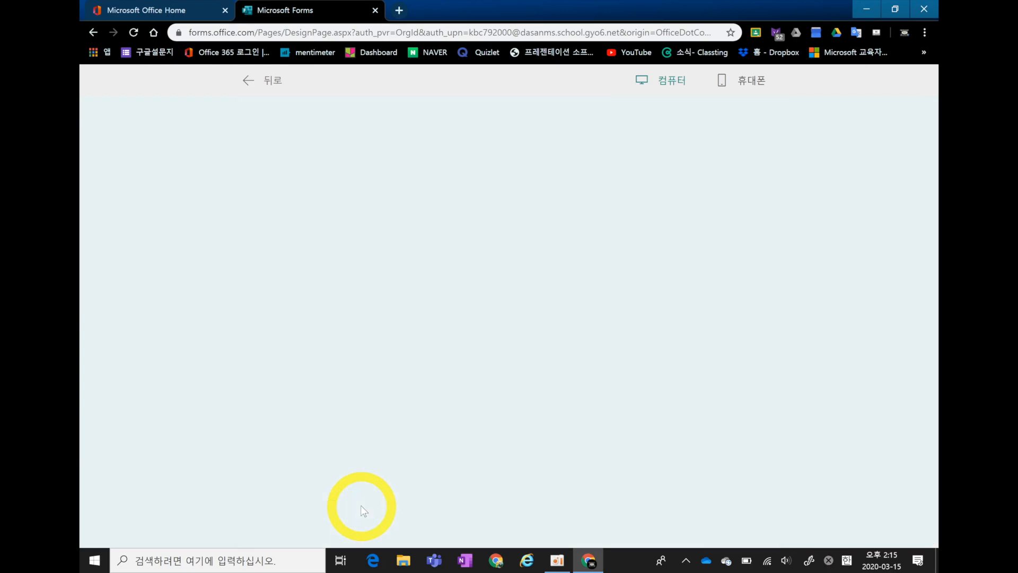
# Open the submitted quiz's results and examine the score, the answer message under 명암 and the marking of question 2.
pyautogui.click(308, 301)
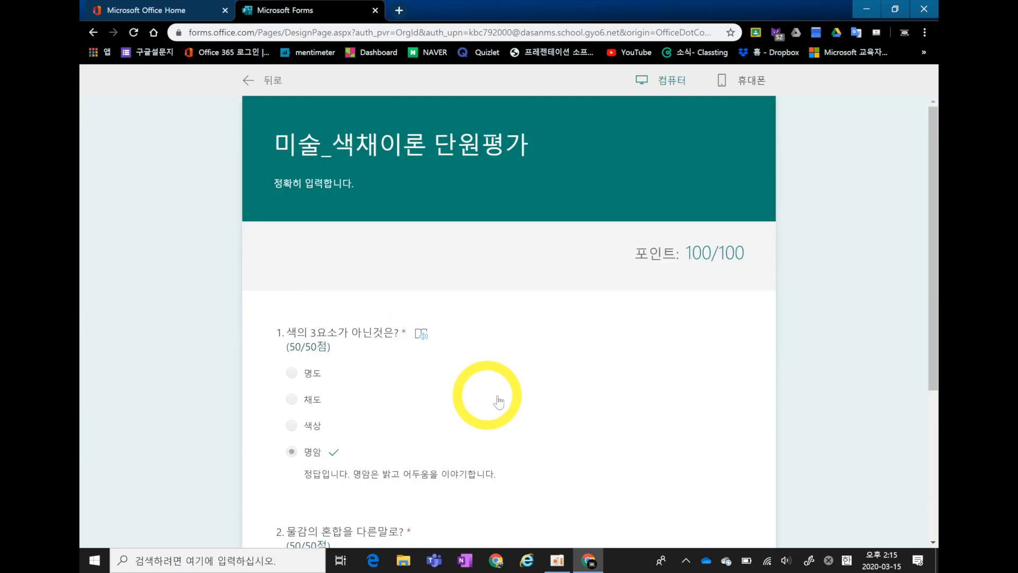
pyautogui.scroll(-2, 485, 400)
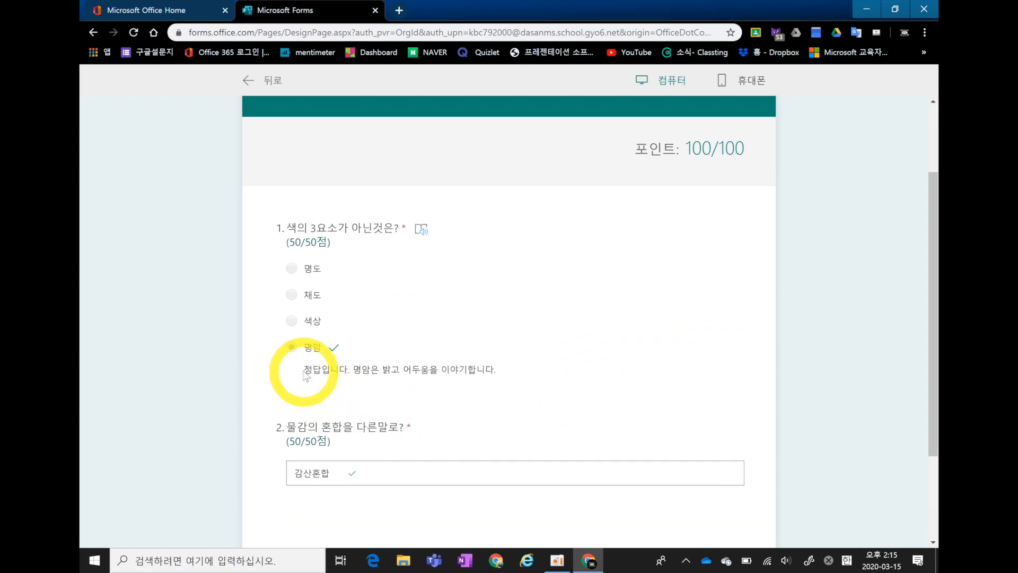
pyautogui.moveTo(304, 370); pyautogui.dragTo(507, 375)
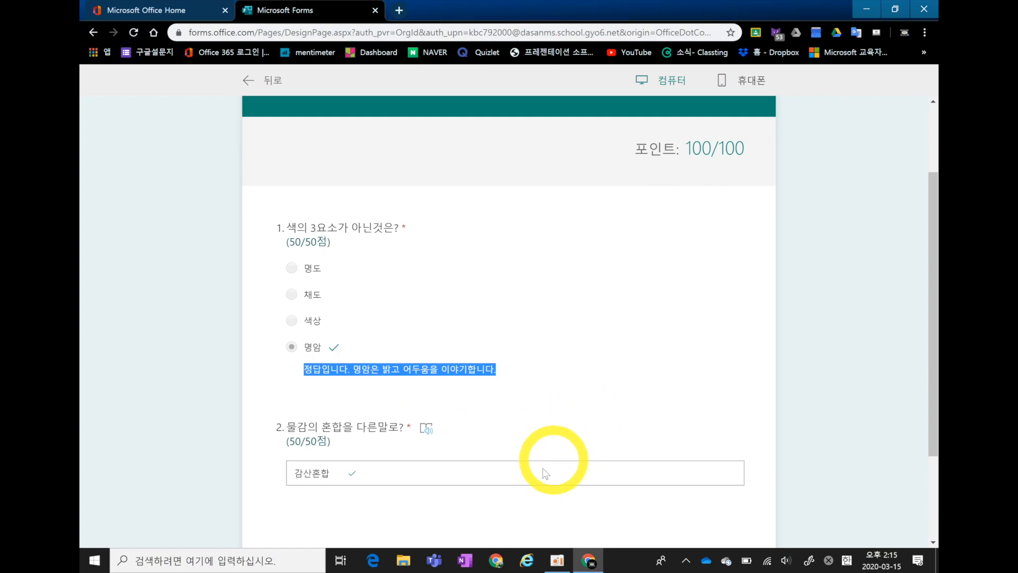
pyautogui.scroll(-2, 530, 461)
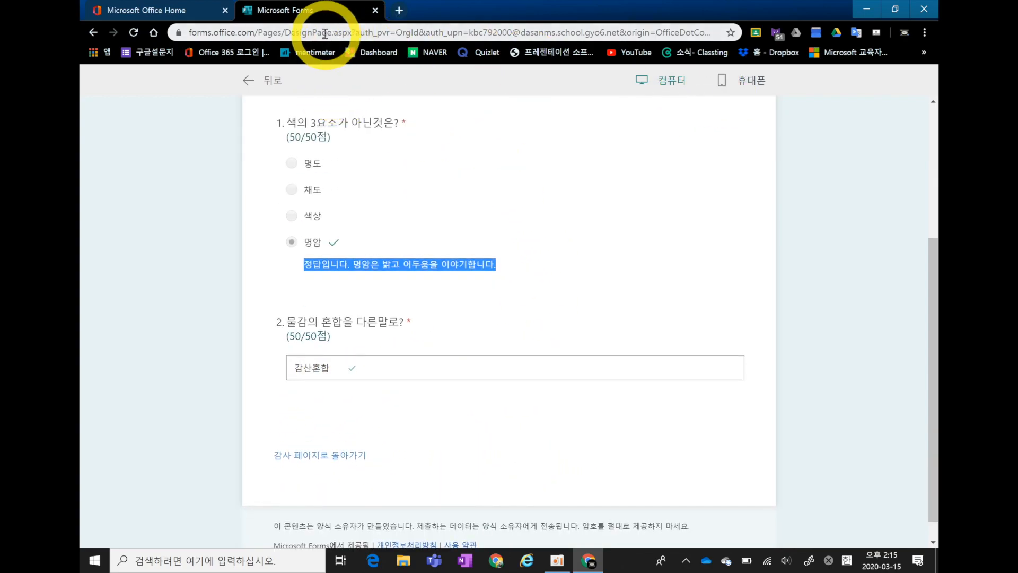
pyautogui.click(93, 33)
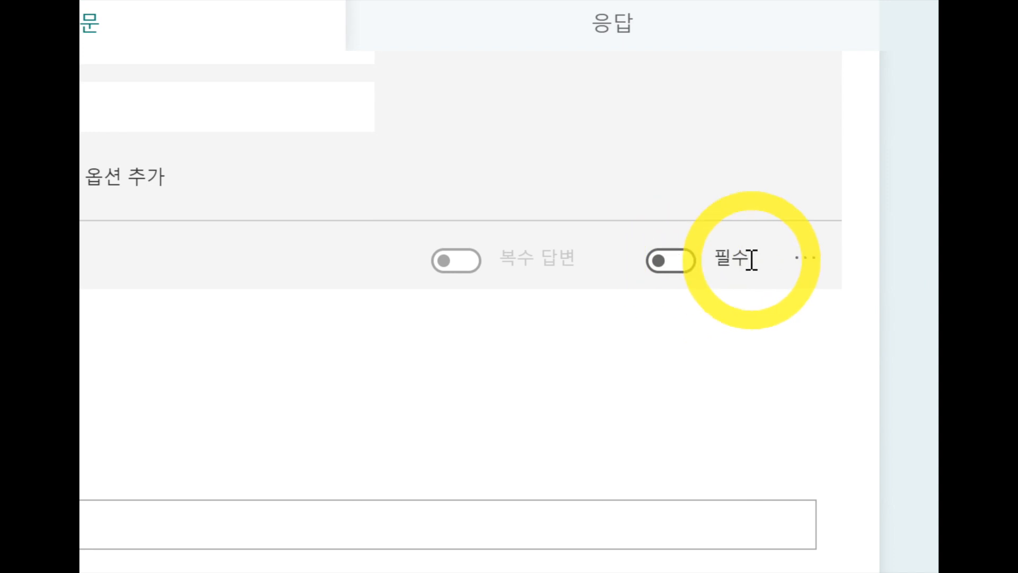
# Turn the required (필수) setting of the survey's dropdown question on and off again.
pyautogui.click(664, 272)
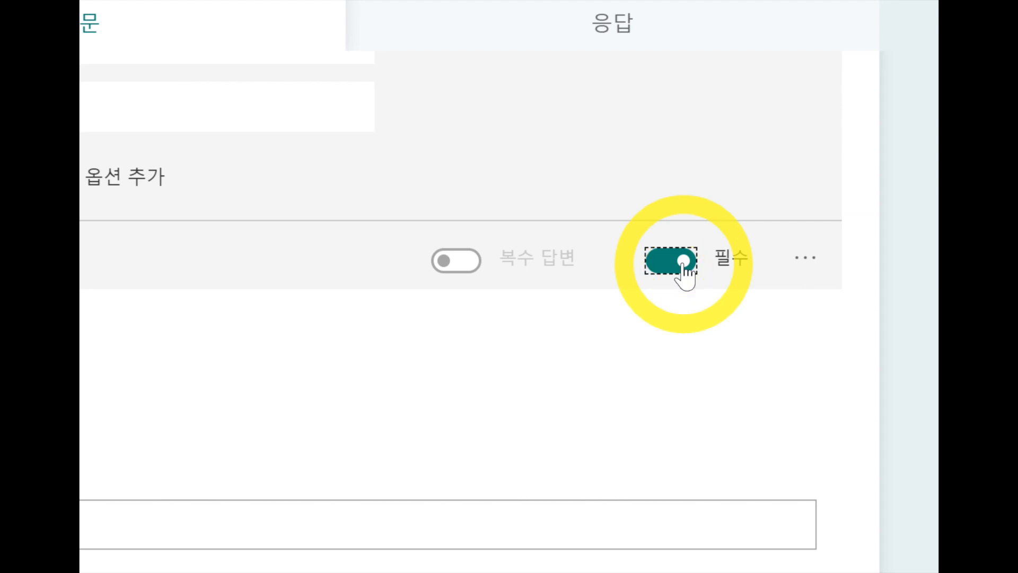
pyautogui.click(685, 262)
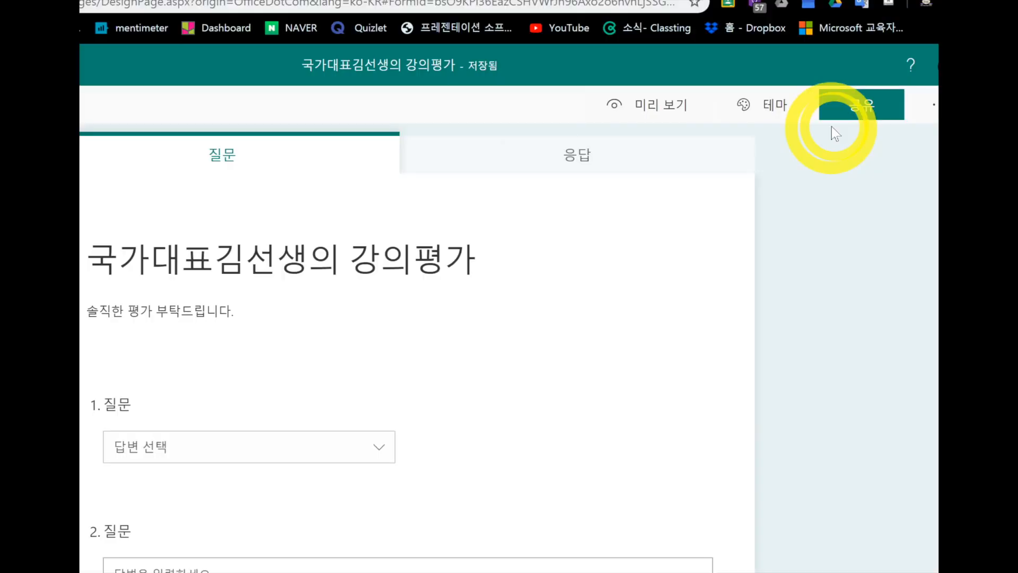
# Open the sharing options of the 강의평가 survey and allow anyone with the link to respond (링크가 있는 모든 사용자가 응답할 수 있음).
pyautogui.click(854, 106)
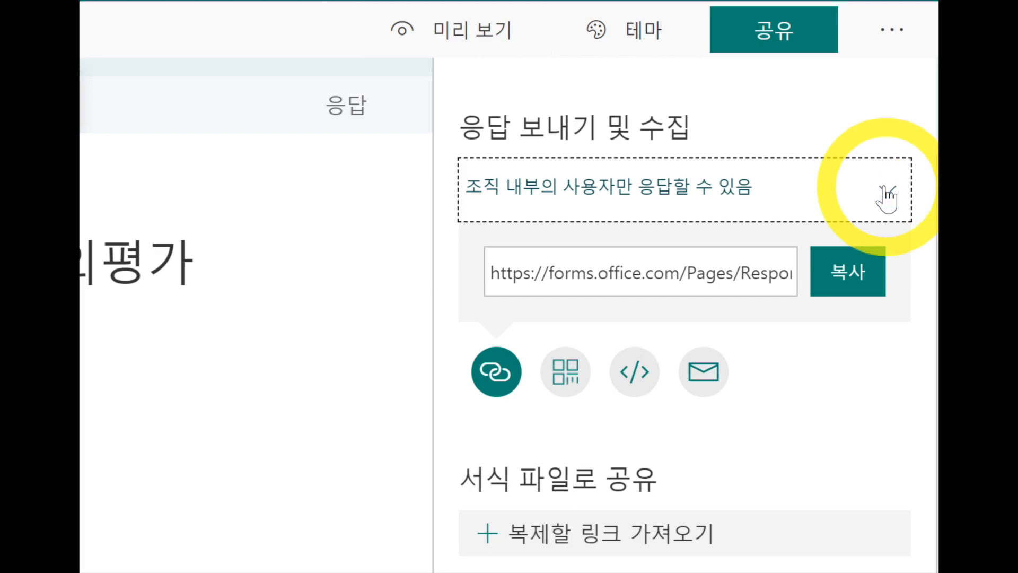
pyautogui.click(886, 198)
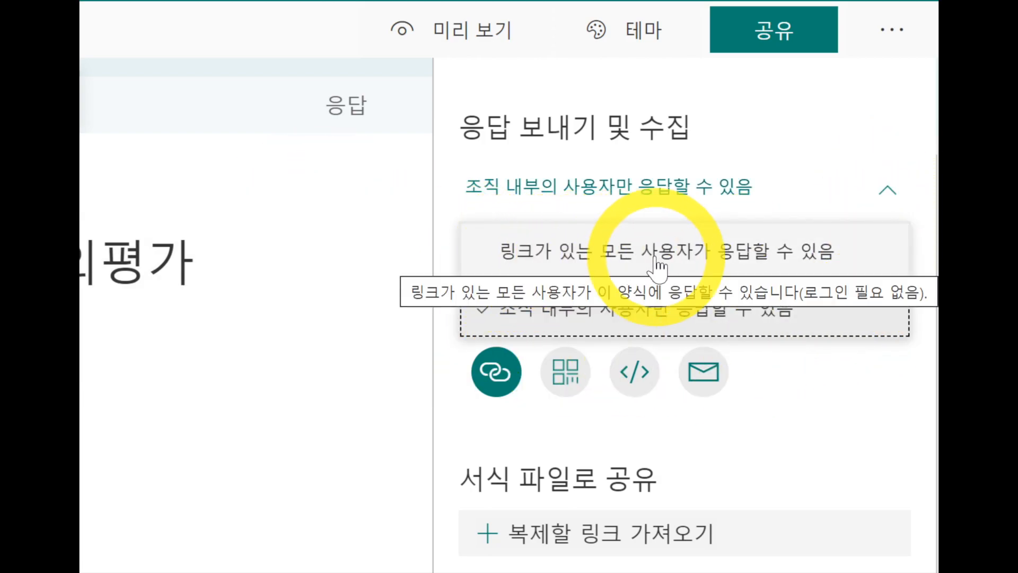
pyautogui.click(796, 251)
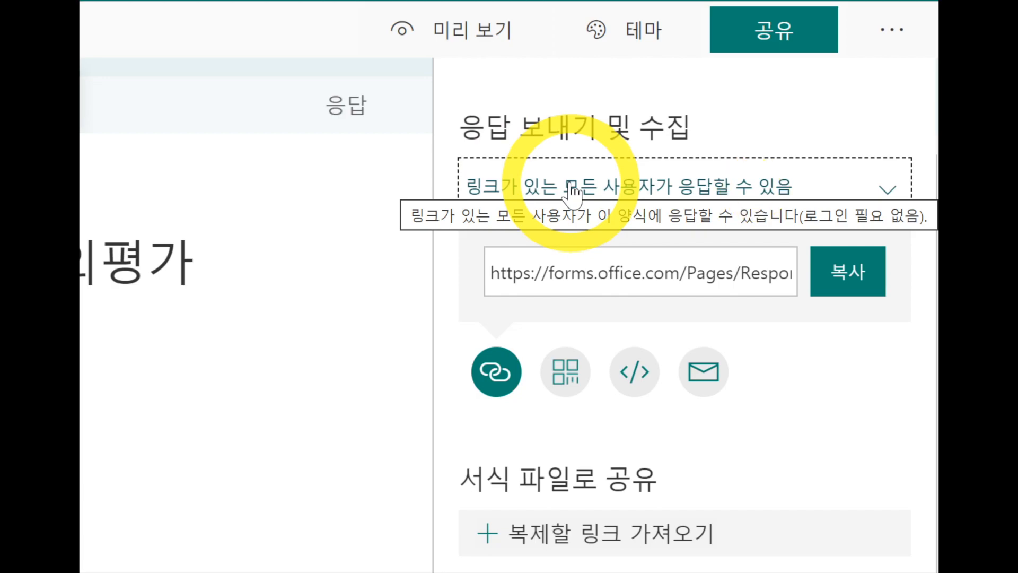
# Copy the survey's response link and open a new browser tab.
pyautogui.click(493, 274)
pyautogui.moveTo(493, 274); pyautogui.dragTo(822, 292)
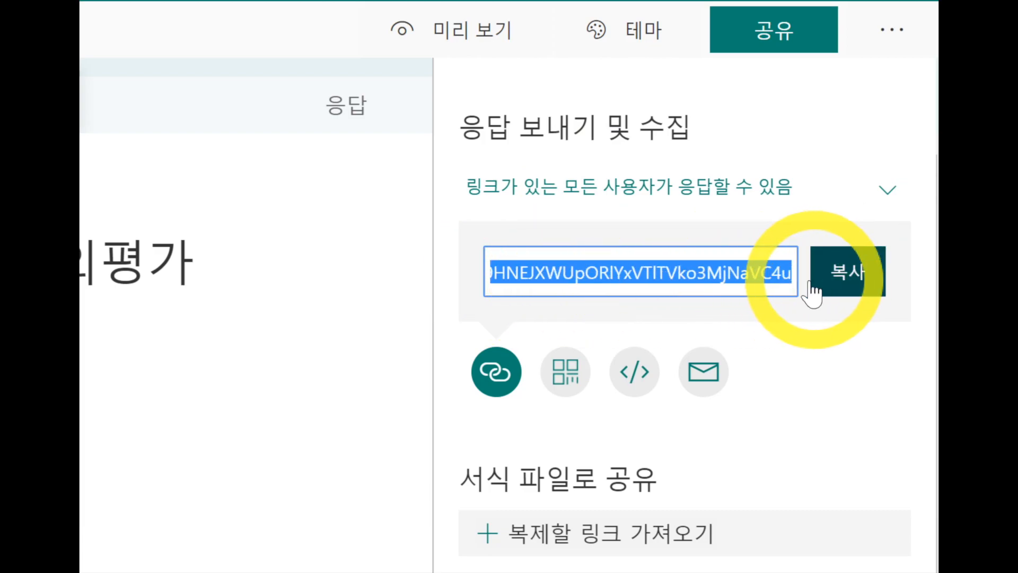
pyautogui.click(625, 277)
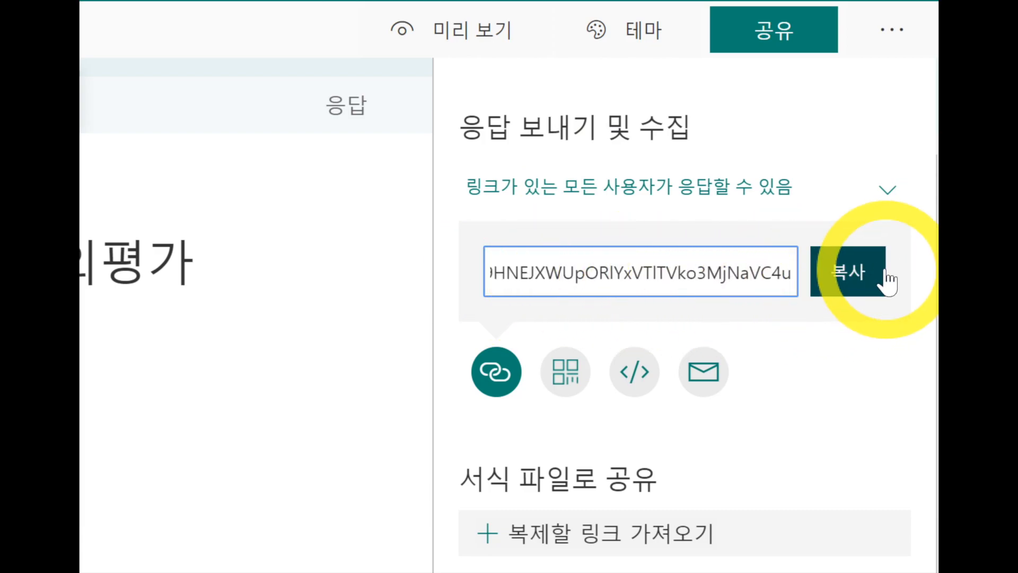
pyautogui.click(845, 281)
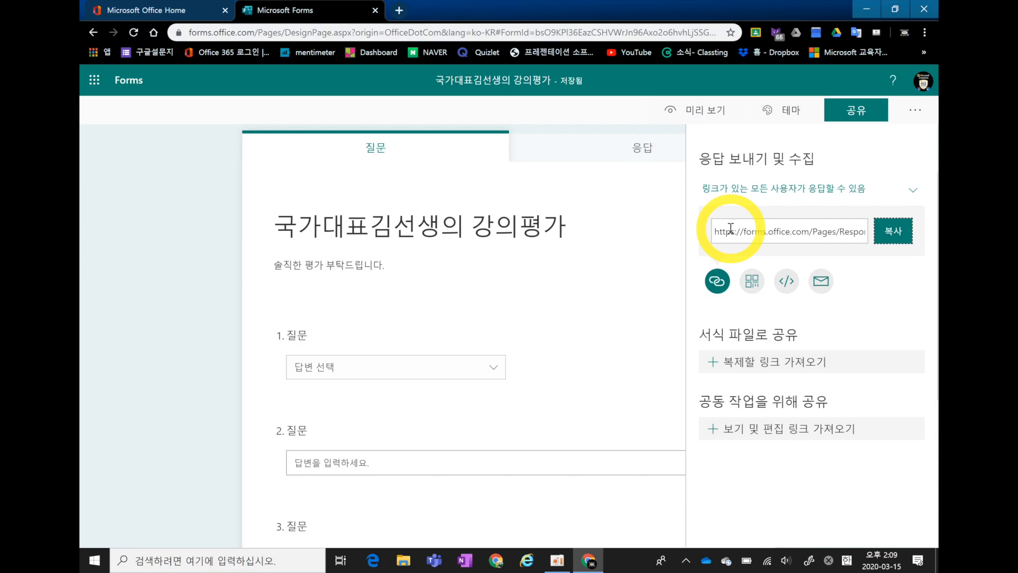
pyautogui.click(399, 11)
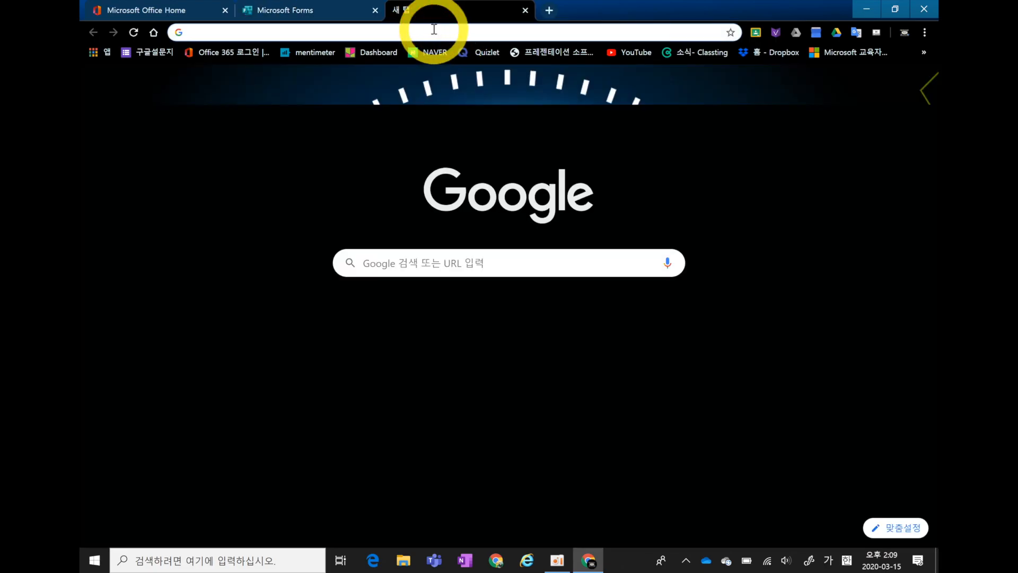
# Load the copied response link in the new tab to view the 강의평가 survey as a respondent and close that tab.
pyautogui.hotkey('ctrl', 'v')
pyautogui.press('Return')
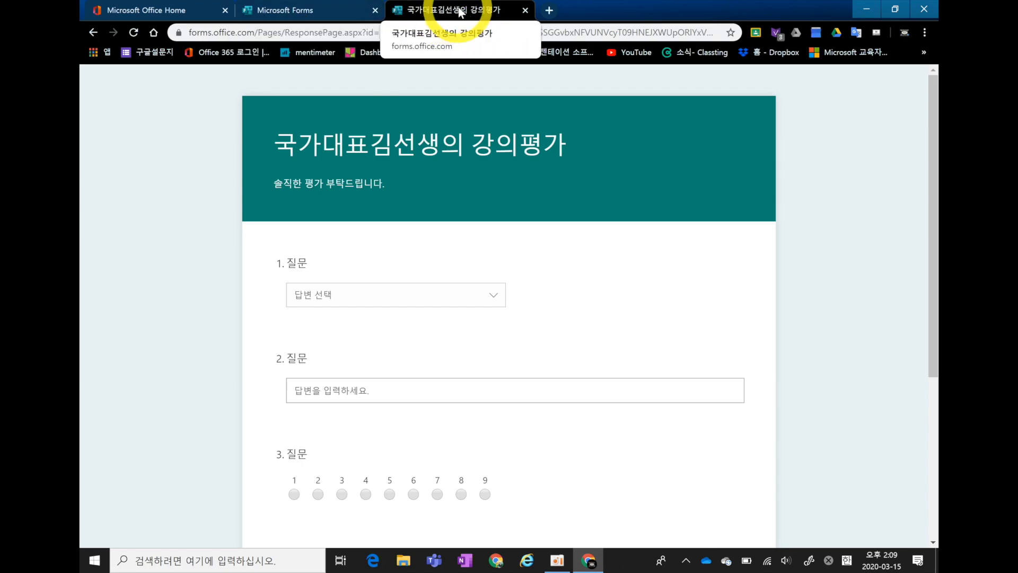
pyautogui.click(525, 10)
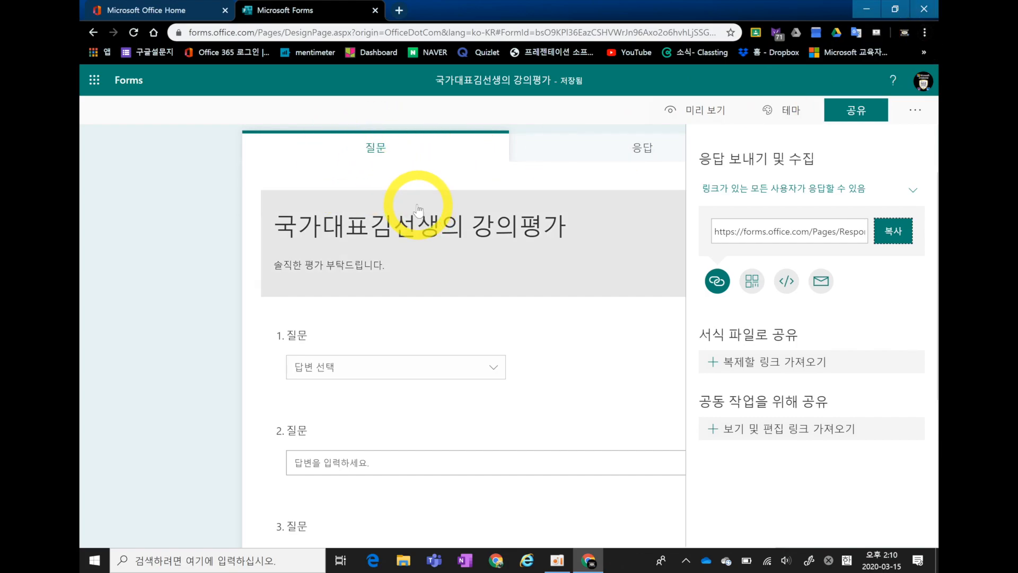
# Open a new incognito window (새 시크릿 창) and load the survey's copied response link in it.
pyautogui.click(925, 32)
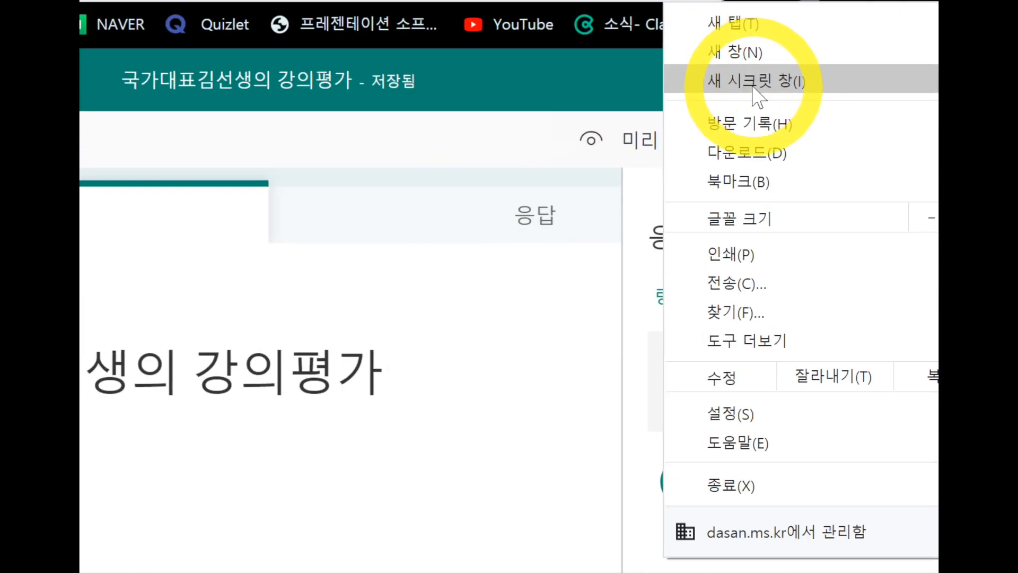
pyautogui.click(747, 80)
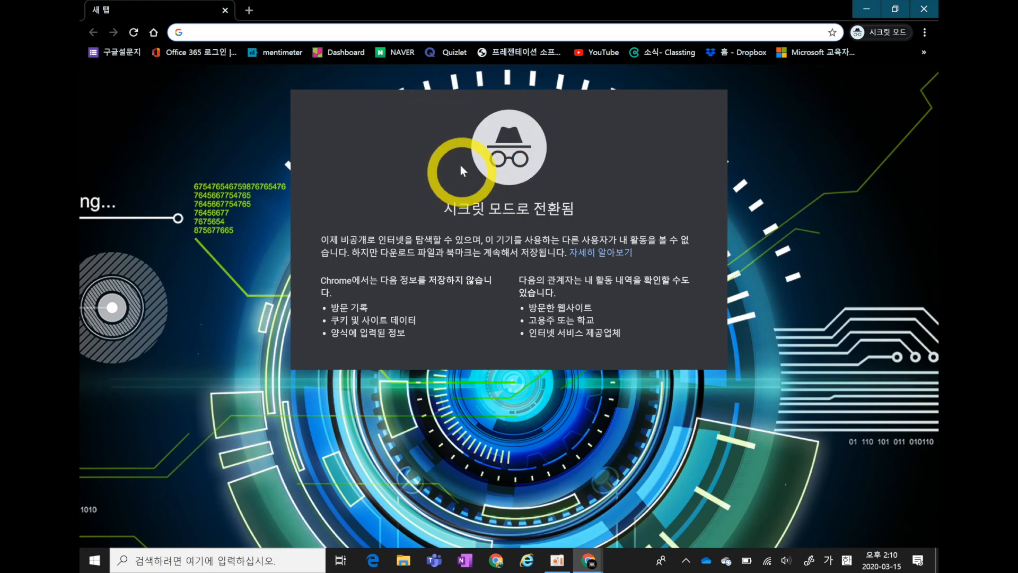
pyautogui.click(410, 37)
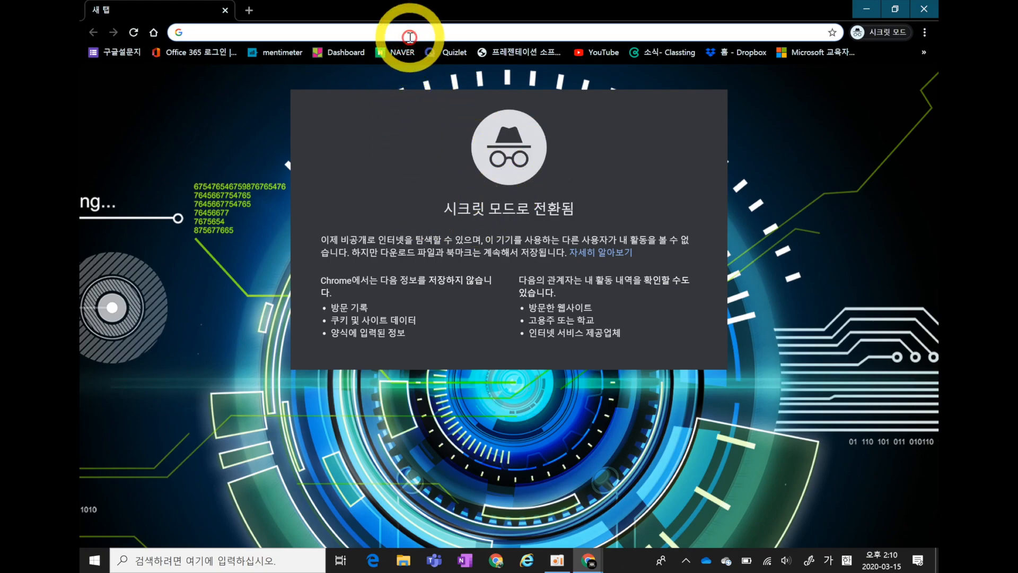
pyautogui.write('https://forms.office.com/Pages/ResponsePage.aspx?id=bsO9KPl36EazCSHVWrJn96Axo2o6hvhLjSSGGvbxNFVUNVcyT09HNEJXWUpORlYxVTlTVko3MjNaVC4u')
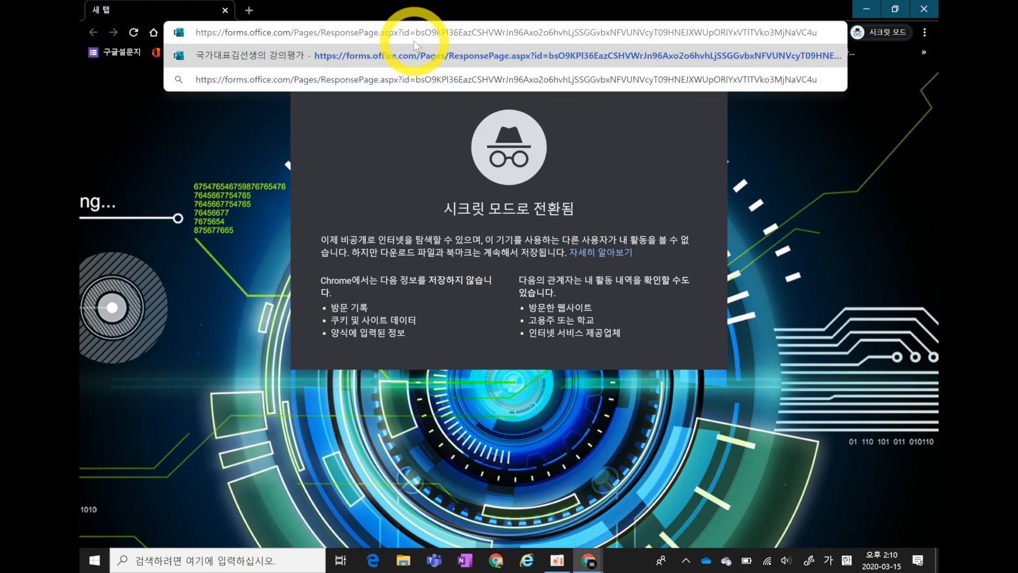
pyautogui.press('Return')
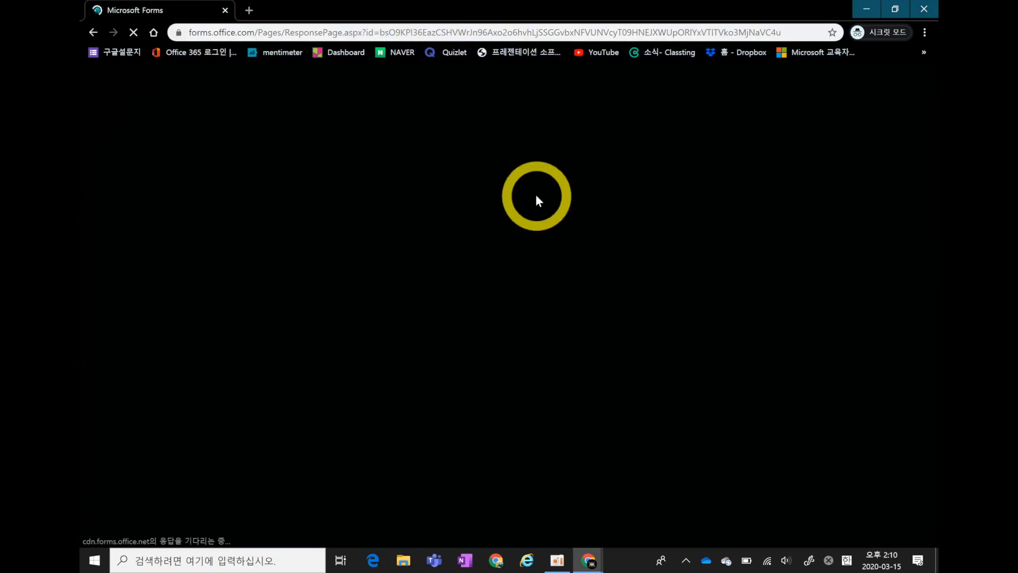